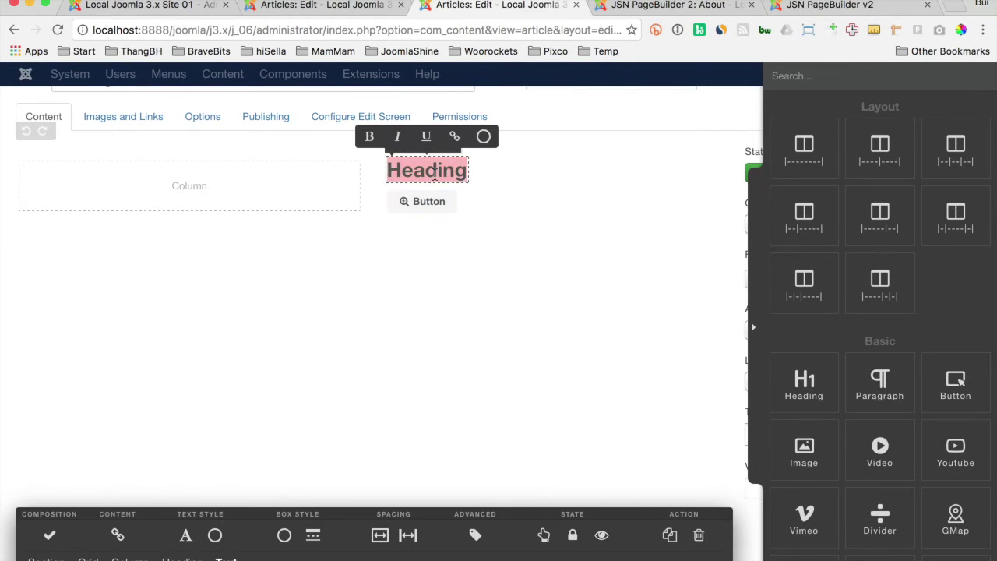
- Replace the heading text with "'SHINE' PROGRAM HELPS SOUTH AFRICAN CHILDREN FIND A HOME" and set the heading level to H2
click(106, 535)
click(107, 384)
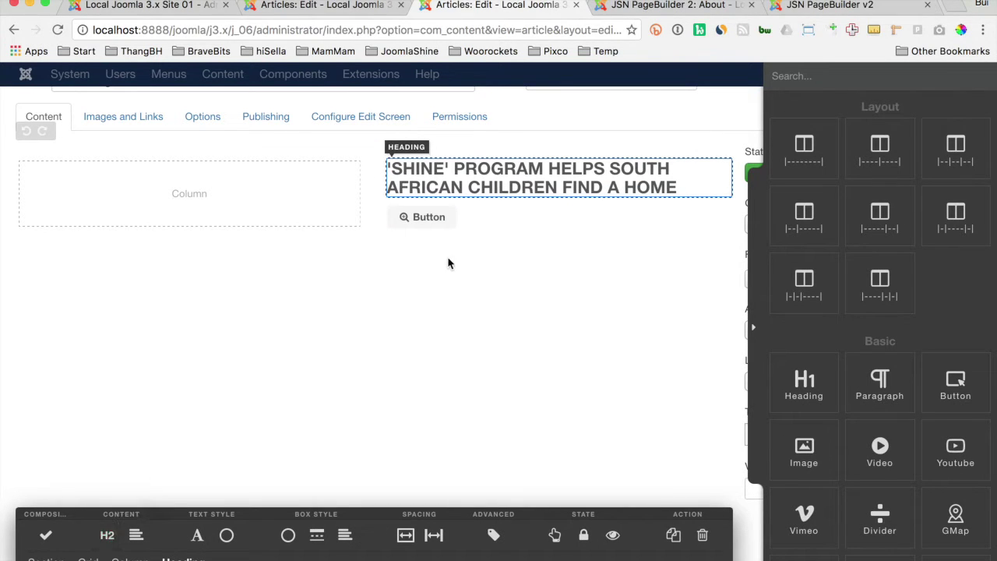
- Copy "READ MORE" from the Sample page content document in Google Docs and paste it as the button's label
key(super+grave)
click(402, 315)
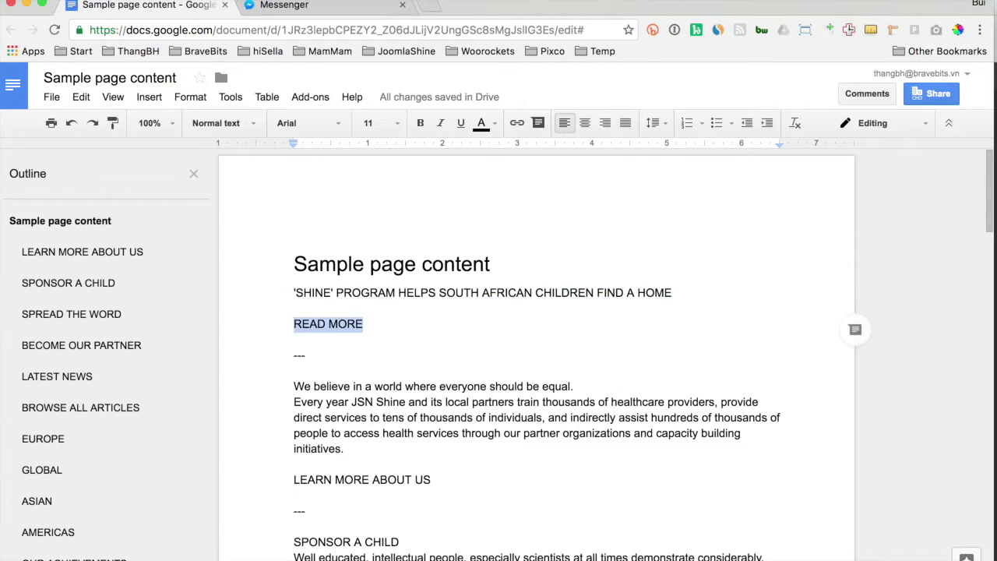
key(super+c)
key(super+grave)
key(super+v)
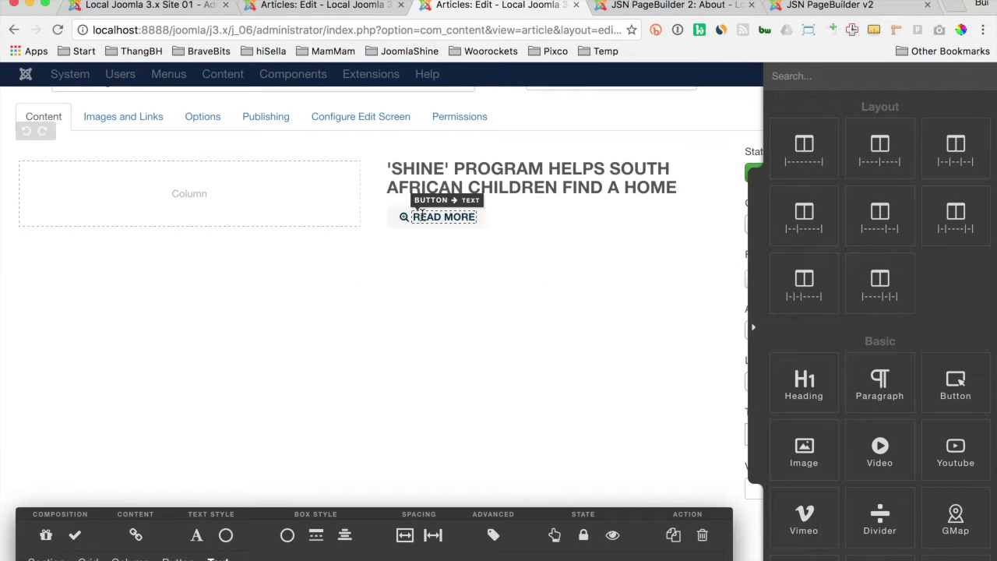
- Apply layout 2 to the READ MORE button and change its icon to Angle-Right
click(178, 559)
click(48, 536)
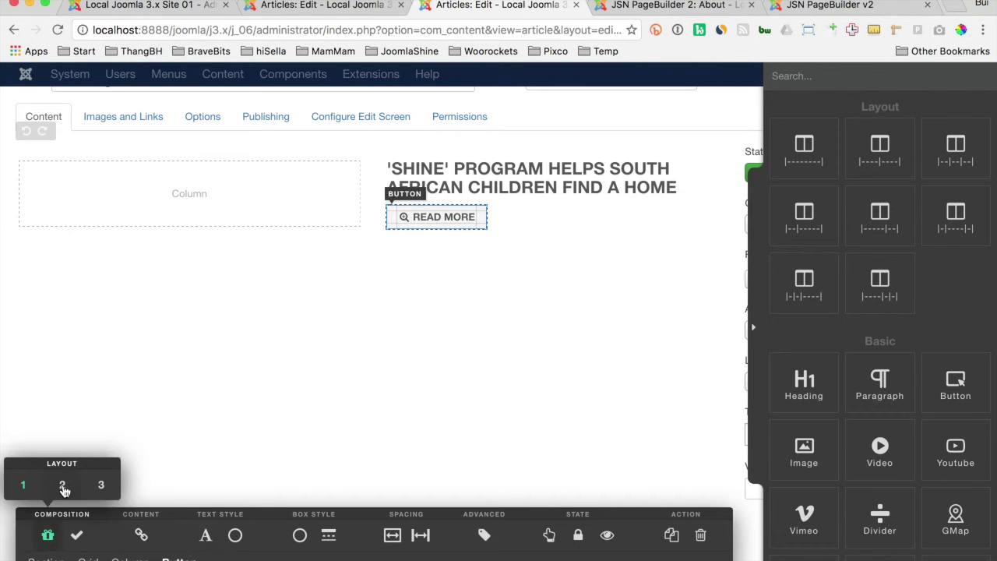
click(467, 218)
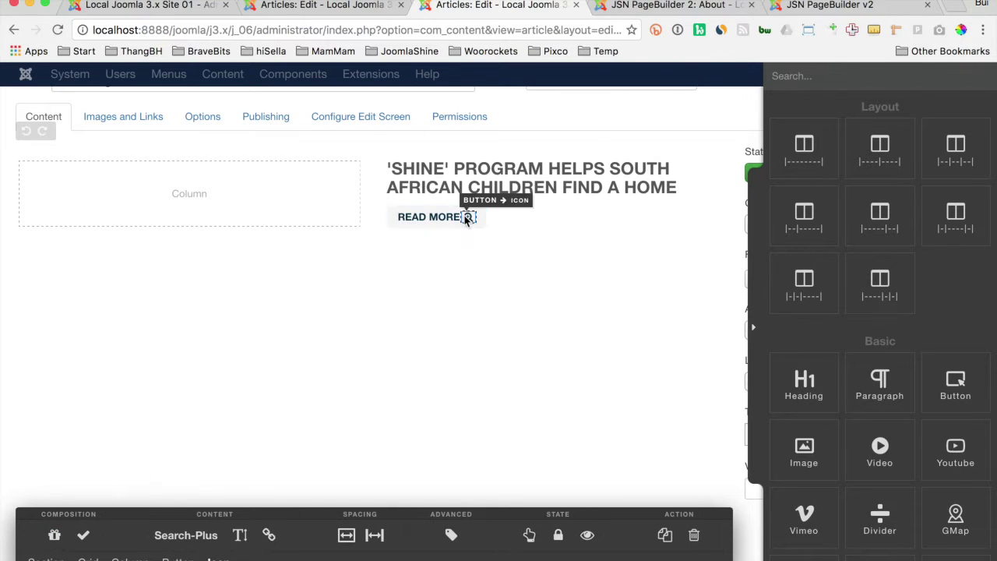
click(187, 536)
scroll(190, 356, up, 20)
scroll(189, 357, down, 5)
click(180, 350)
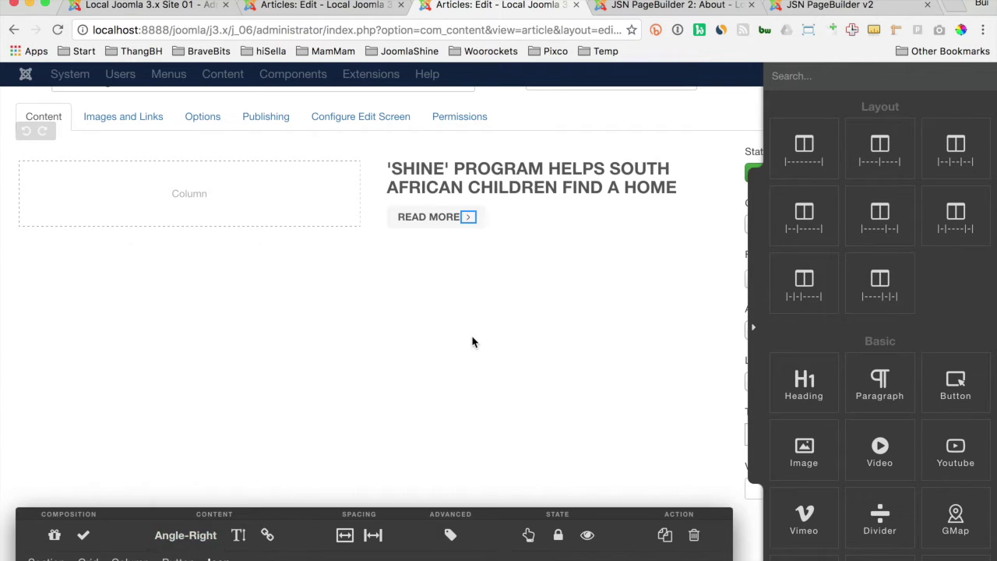
click(472, 342)
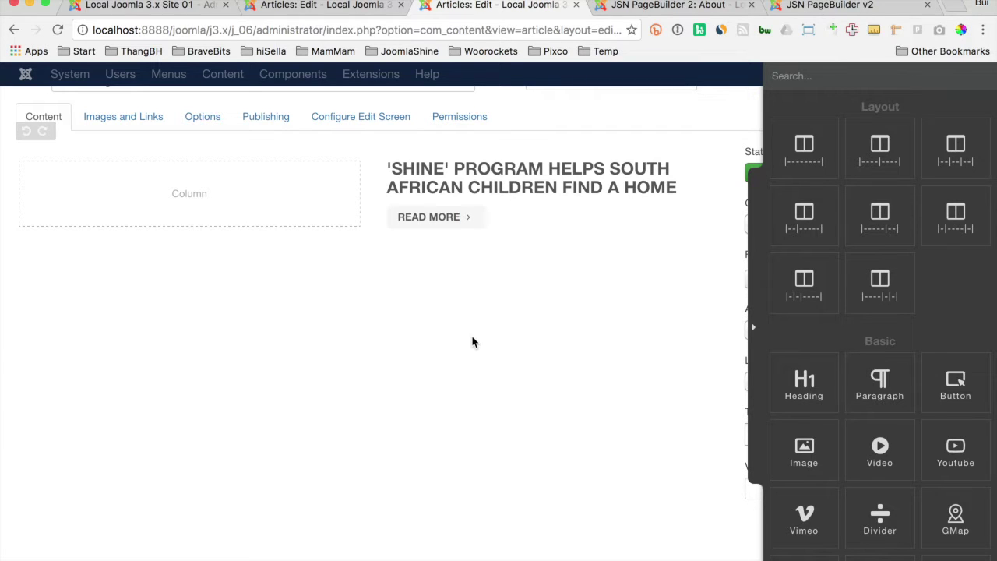
- Narrow the column holding the SHINE heading so the empty column beside it takes more of the row
click(520, 232)
click(253, 535)
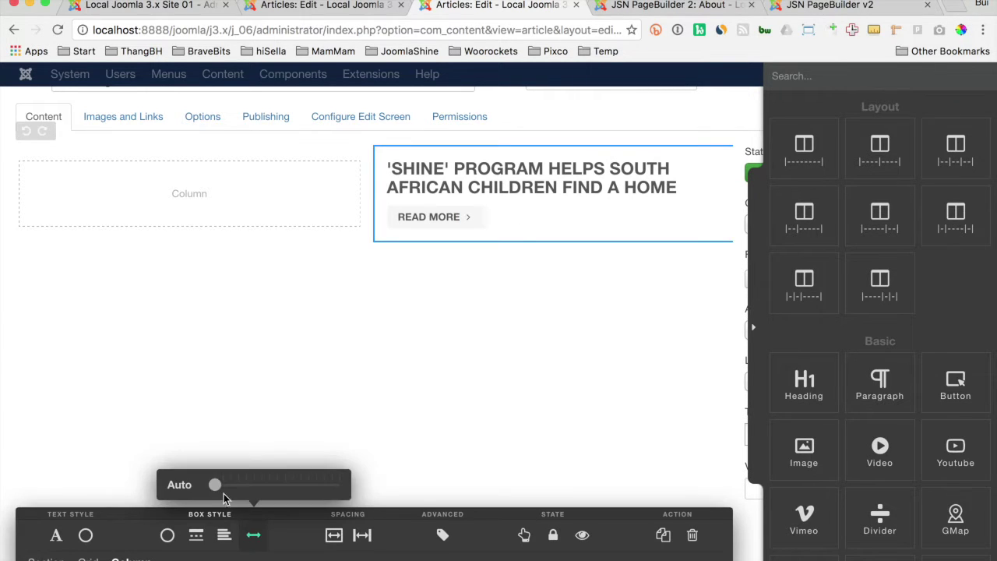
drag(244, 489, 263, 487)
click(403, 363)
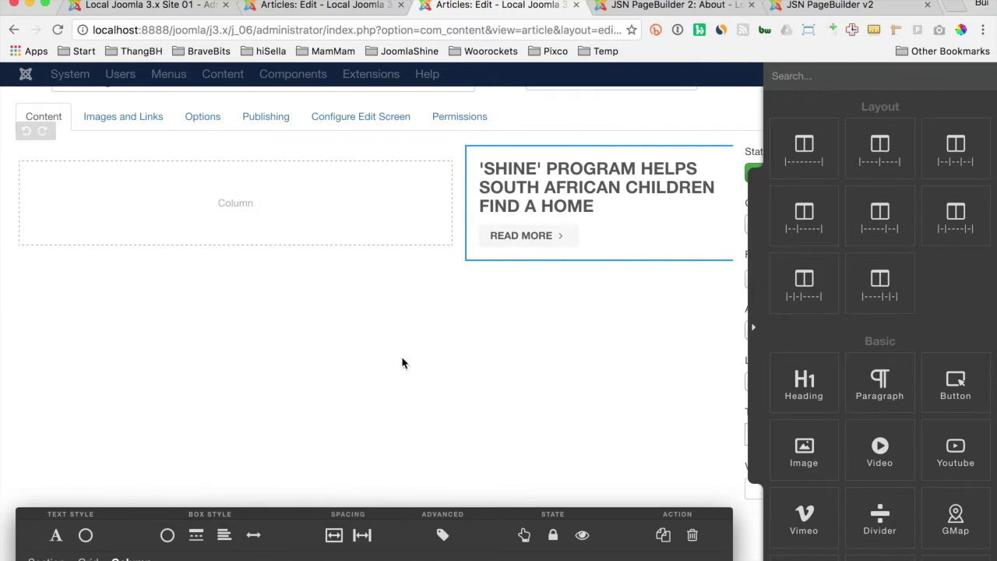
- Add a heading, a paragraph and a button stacked in a new row below the two columns
scroll(348, 390, up, 1)
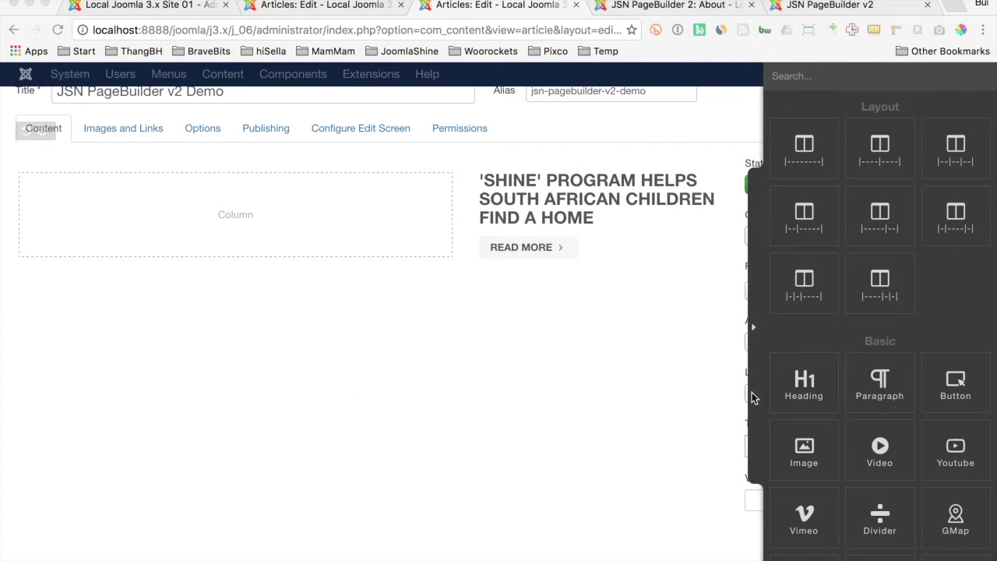
right_click(793, 385)
click(788, 338)
drag(786, 377, 550, 313)
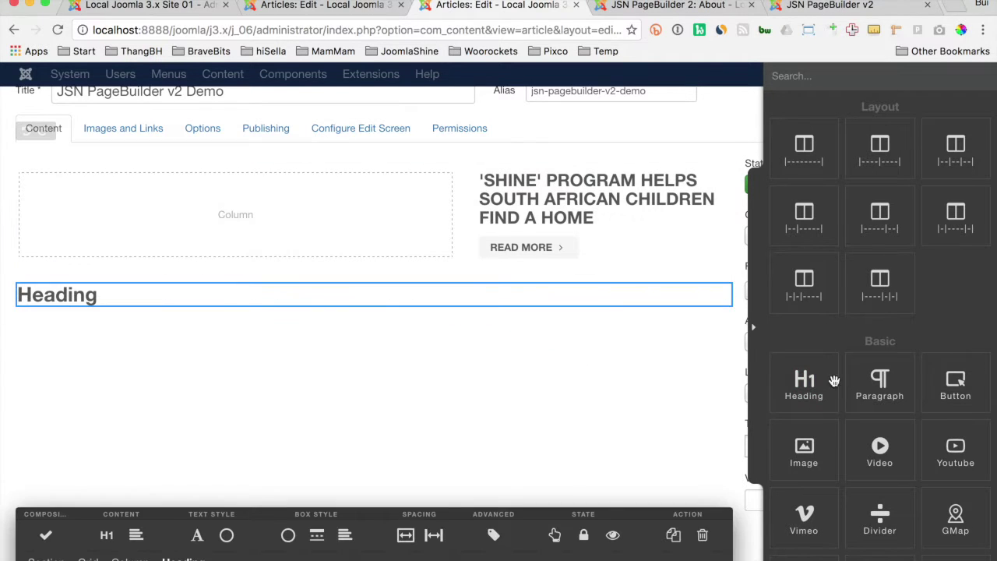
drag(876, 402, 644, 312)
drag(955, 386, 684, 345)
- Centre-align the content of the column holding the new heading, paragraph and button
click(645, 288)
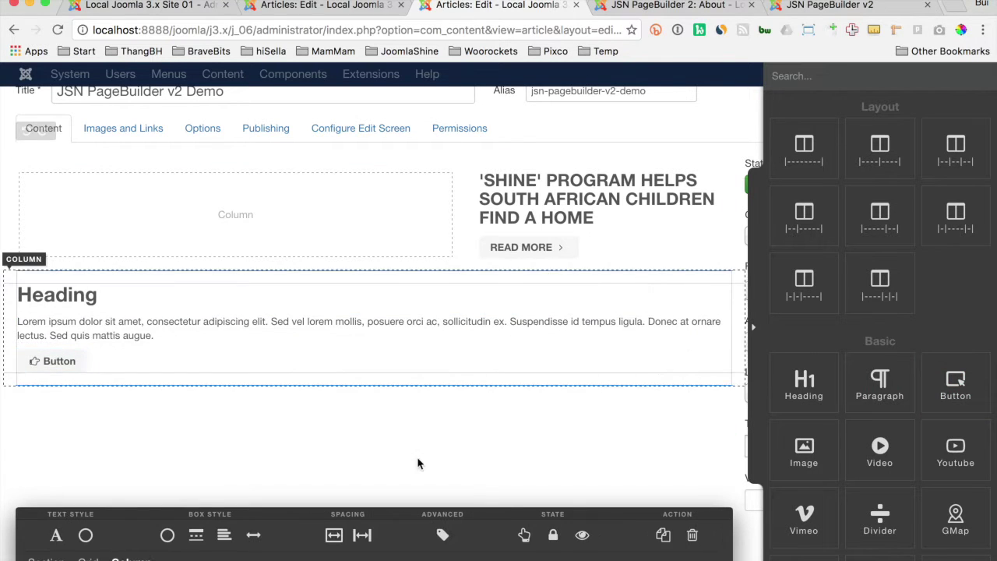
click(229, 540)
click(199, 486)
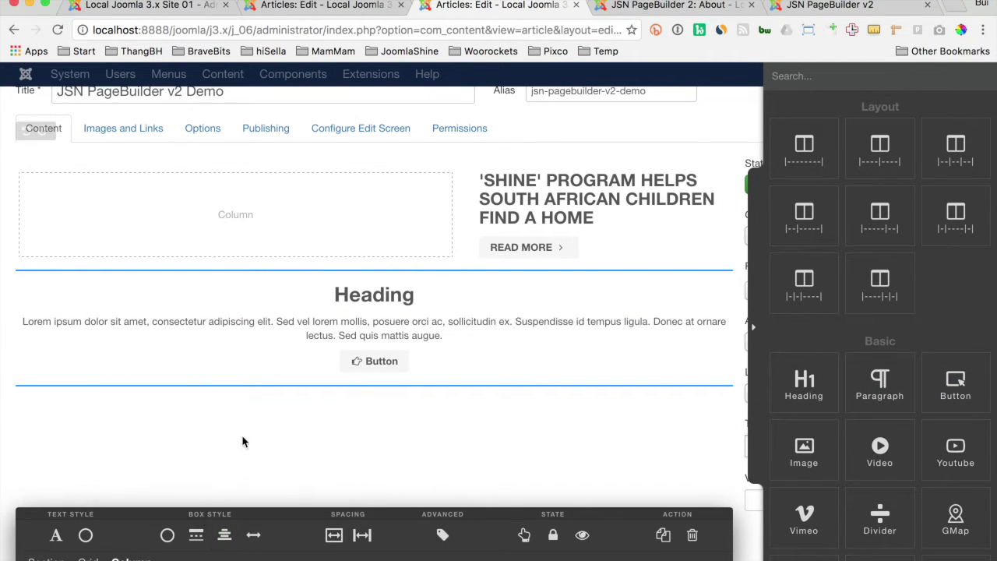
- Replace the centred heading with "We believe in a world where everyone should be equal." copied from the sample document
key(super+grave)
triple_click(346, 380)
key(super+c)
key(super+grave)
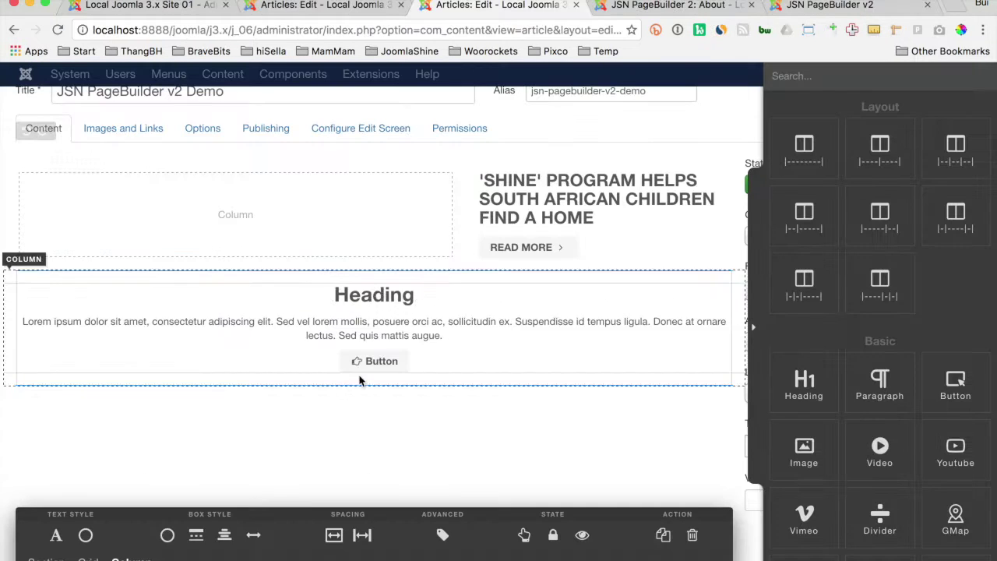
double_click(374, 296)
key(super+v)
- Replace the centred placeholder paragraph with the "Every year JSN Shine and its local partners" text copied from the sample document
key(super+grave)
click(350, 401)
triple_click(350, 401)
key(super+c)
key(super+grave)
click(367, 335)
key(super+a)
key(super+v)
- Copy "LEARN MORE ABOUT US" from the sample document and paste it as the centred button's label
key(super+grave)
click(344, 467)
triple_click(344, 480)
key(super+c)
key(super+grave)
click(373, 361)
key(super+a)
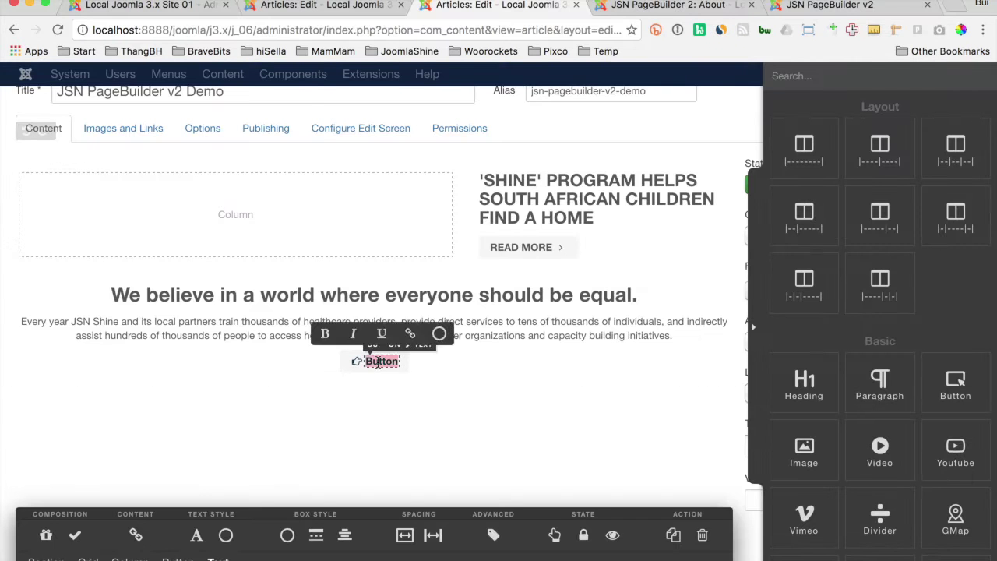
key(super+v)
- Apply layout 2 to the LEARN MORE ABOUT US button and change its icon to Angle-Right
click(178, 558)
mouse_move(44, 538)
click(61, 489)
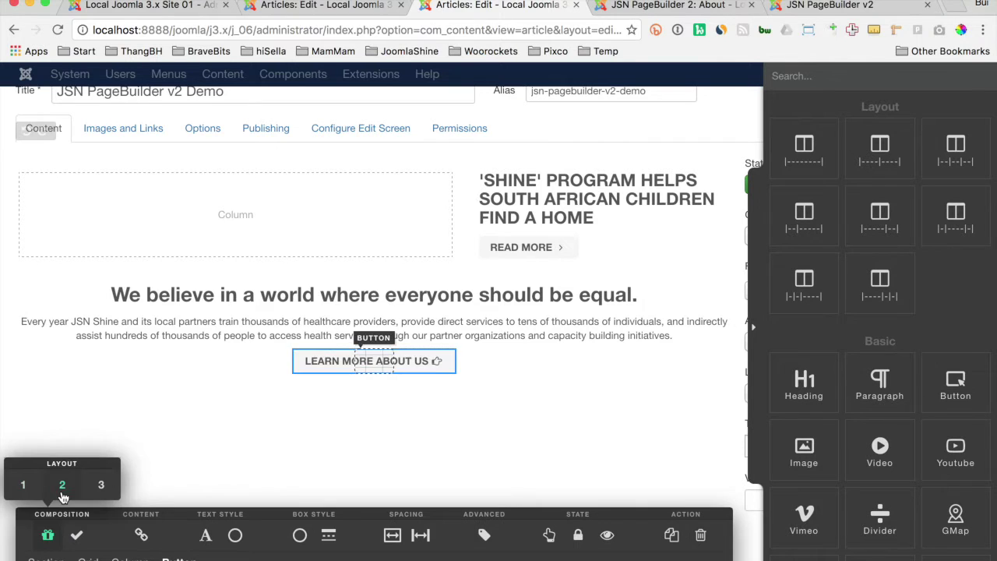
click(437, 362)
click(188, 535)
scroll(183, 405, down, 10)
scroll(182, 355, up, 10)
scroll(182, 356, down, 3)
click(178, 431)
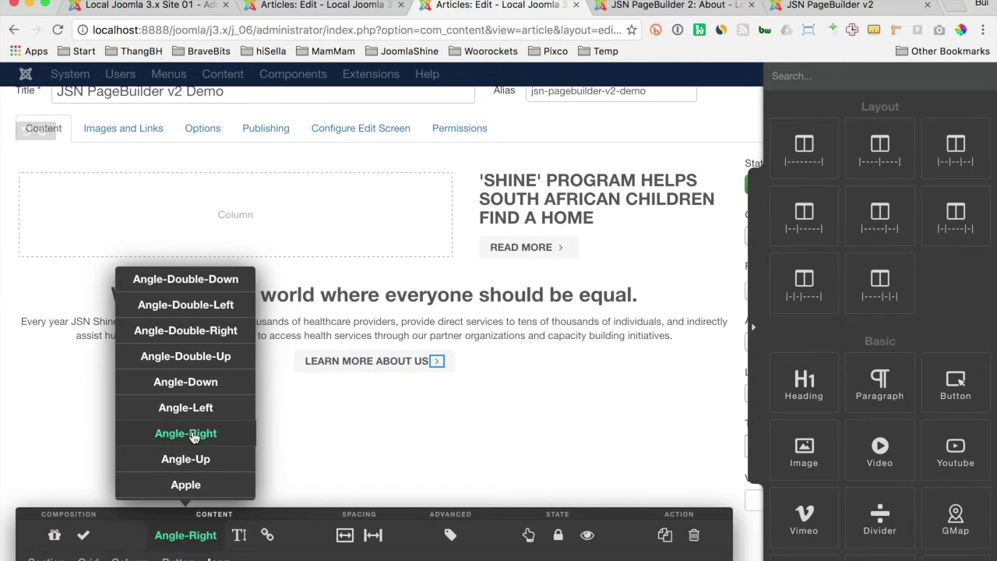
- Add a Cards element below the LEARN MORE ABOUT US button and set its responsive option to None
scroll(355, 425, down, 3)
drag(882, 454, 501, 326)
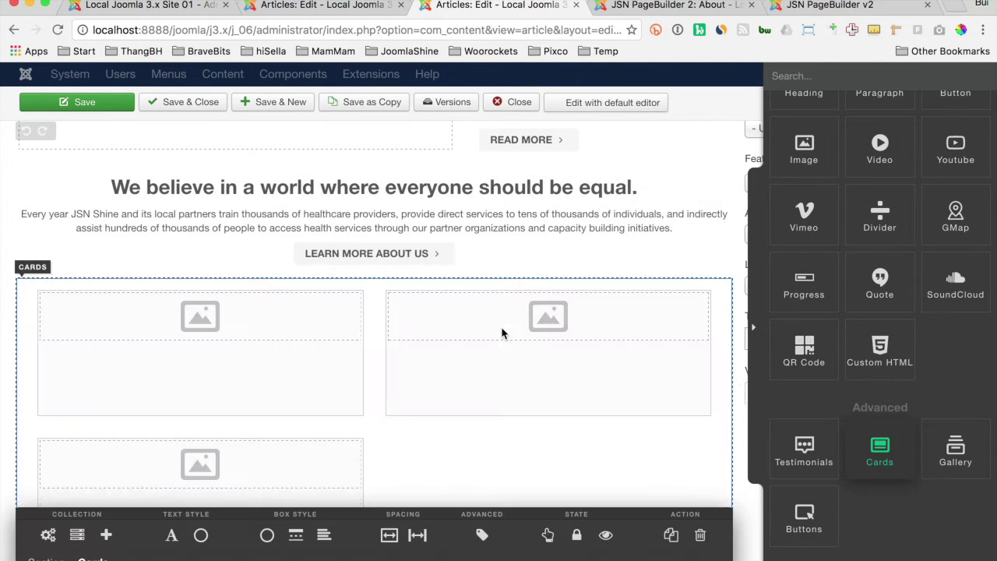
click(47, 535)
click(51, 490)
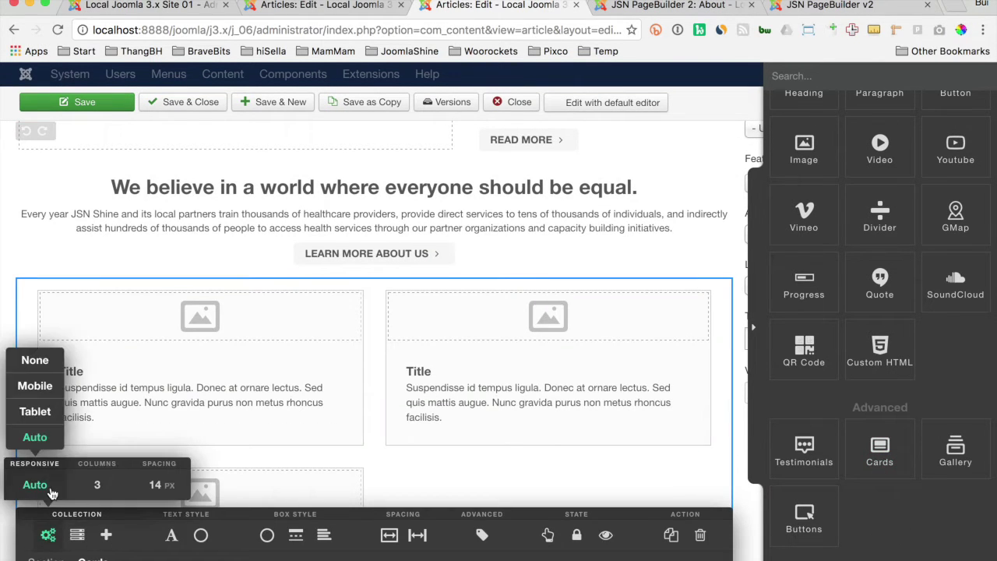
click(43, 369)
- Replace the first card's title with "SPONSOR A CHILD" copied from the sample document
click(154, 362)
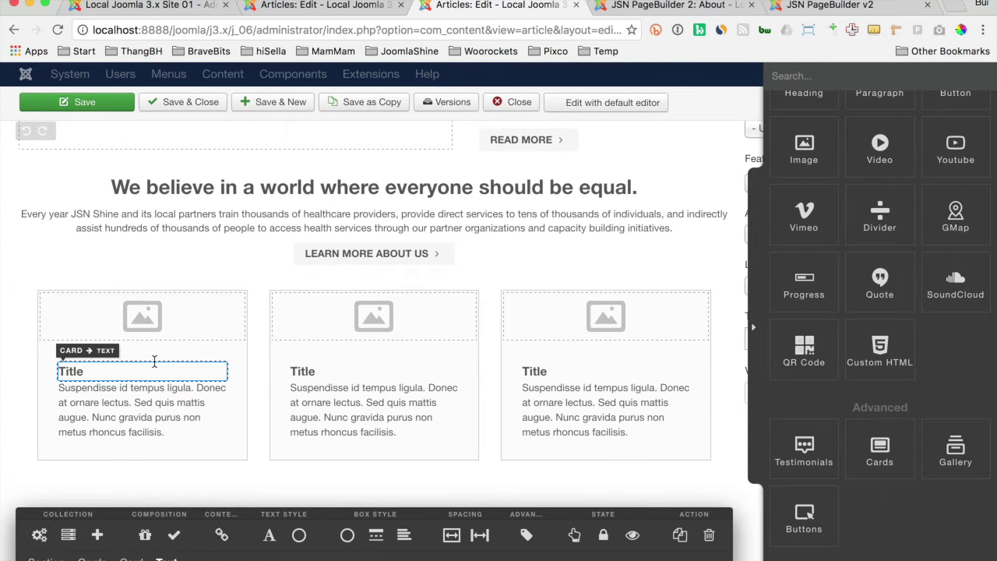
key(super+grave)
scroll(327, 387, down, 2)
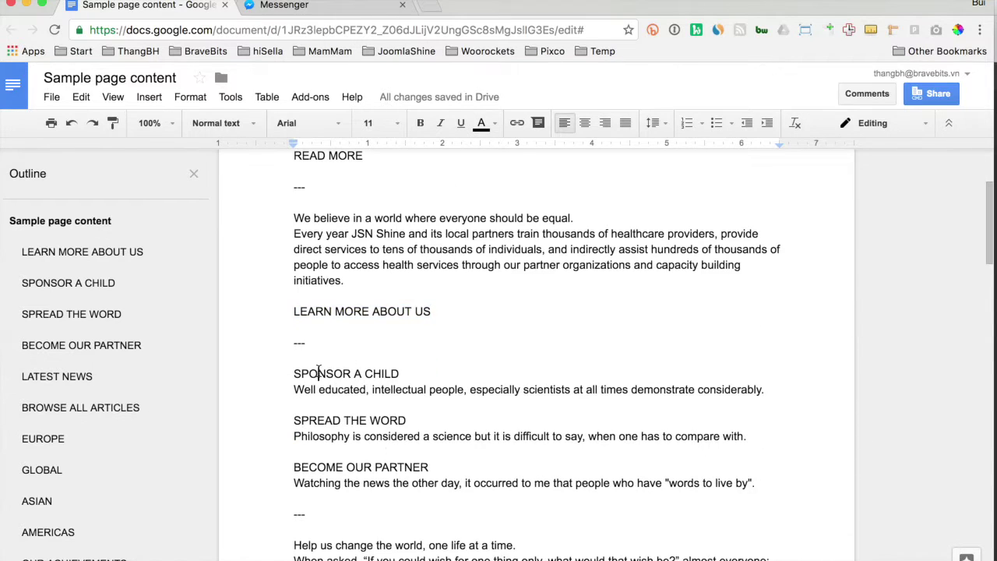
key(super+grave)
key(super+v)
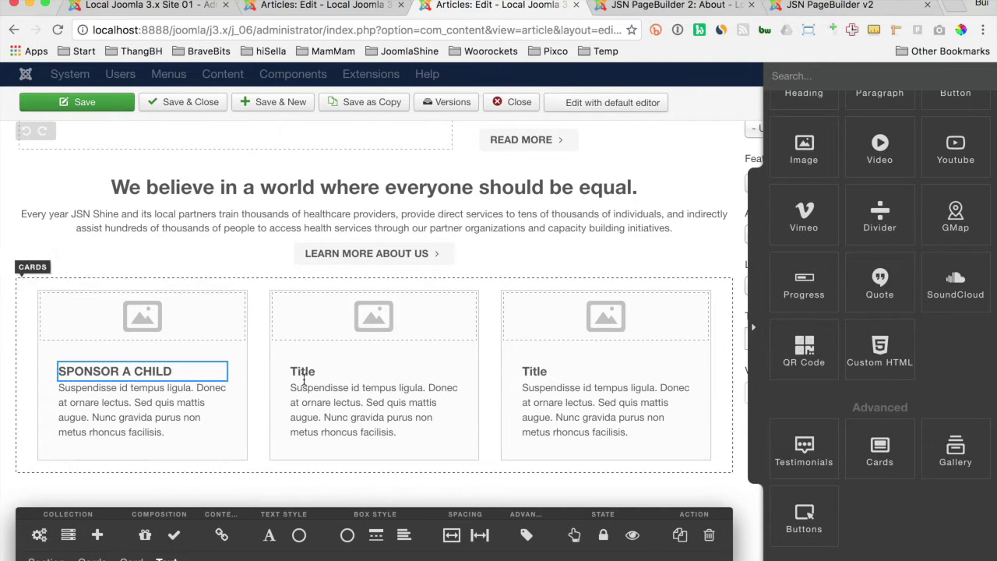
- Replace the first card's description with "Well educated, intellectual people, especially scientists at all times demonstrate considerably." from the sample document
key(super+grave)
key(super+Left)
key(super+shift+Right)
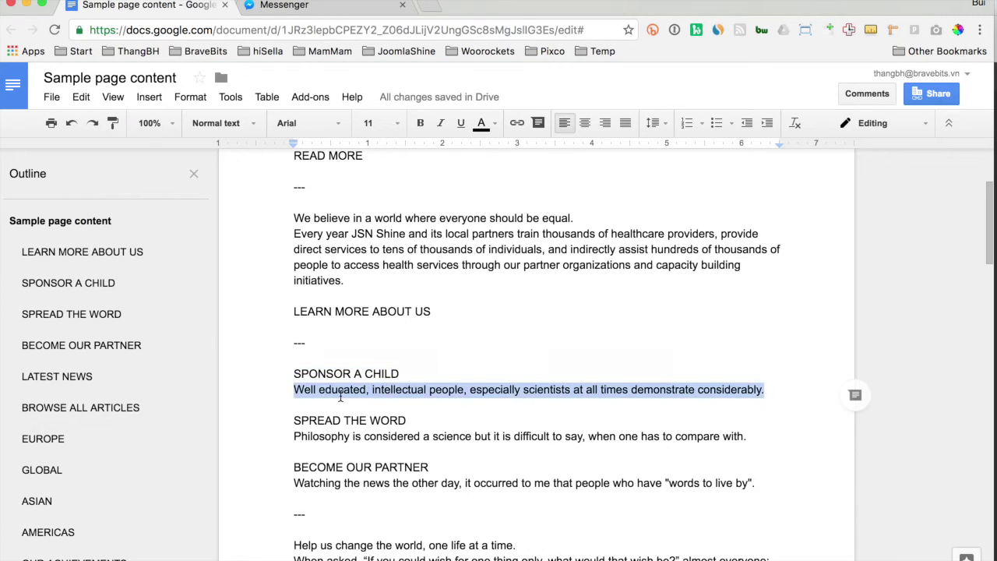
key(super+c)
key(super+grave)
click(152, 383)
key(super+a)
key(super+v)
- Replace the second card's title with "SPREAD THE WORD" copied from the sample document
click(335, 366)
key(super+grave)
click(319, 417)
key(super+Left)
key(super+shift+Right)
key(super+c)
key(super+grave)
key(super+a)
key(super+v)
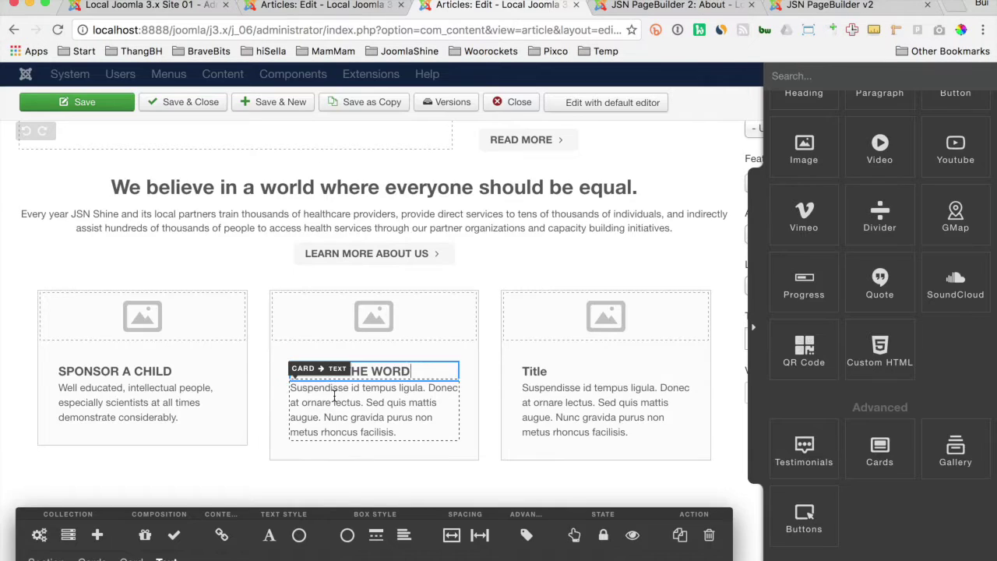
- Replace the second card's description with the sample document's "Philosophy is considered a science but it is difficult to say, when one has to compare with."
key(super+grave)
scroll(320, 398, down, 1)
click(319, 397)
key(super+Left)
key(super+shift+Right)
key(super+c)
key(super+grave)
key(super+a)
key(super+v)
- Replace the third card's title with "BECOME OUR PARTNER" copied from the sample document
click(562, 382)
key(super+grave)
scroll(349, 375, down, 1)
click(349, 374)
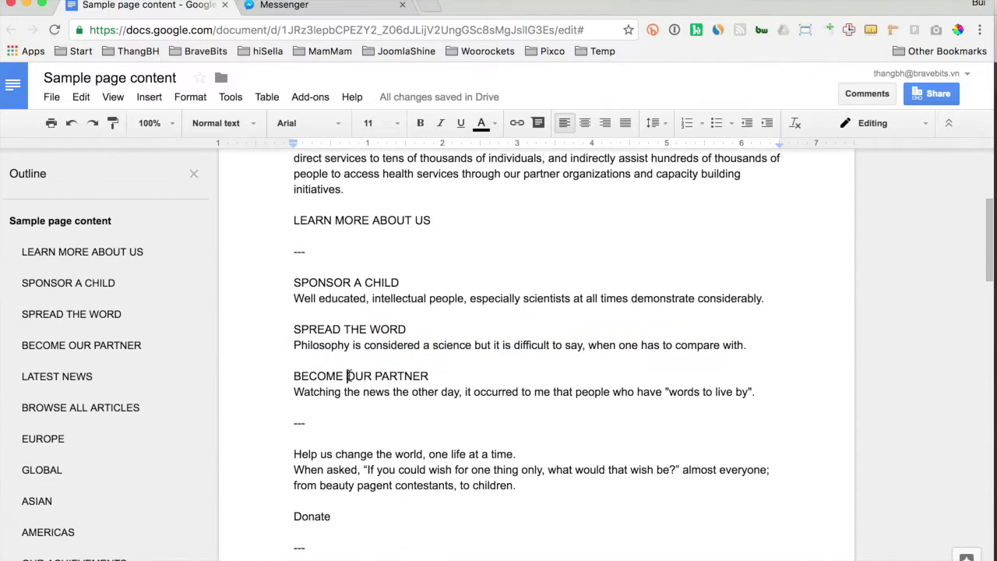
key(super+Left)
key(super+shift+Right)
key(super+c)
key(super+grave)
key(super+a)
key(super+v)
- Replace the third card's description with the "Watching the news the other day" sentence copied from the sample document
key(super+grave)
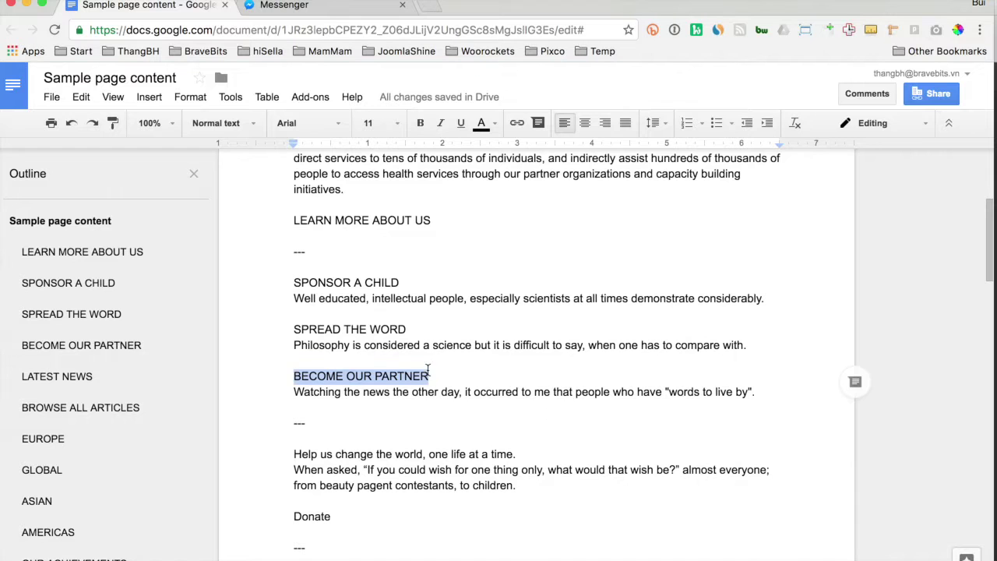
key(super+Left)
key(super+shift+Right)
key(super+c)
key(super+grave)
key(super+a)
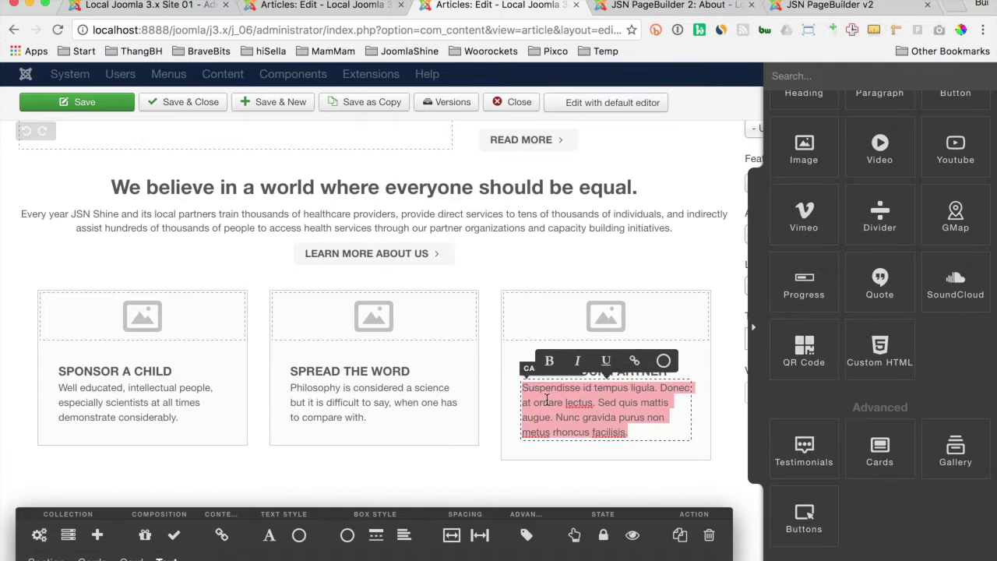
key(super+v)
- Add a heading, a paragraph and a button stacked below the three cards
scroll(546, 399, down, 1)
scroll(880, 311, up, 2)
drag(804, 187, 536, 409)
scroll(536, 410, down, 2)
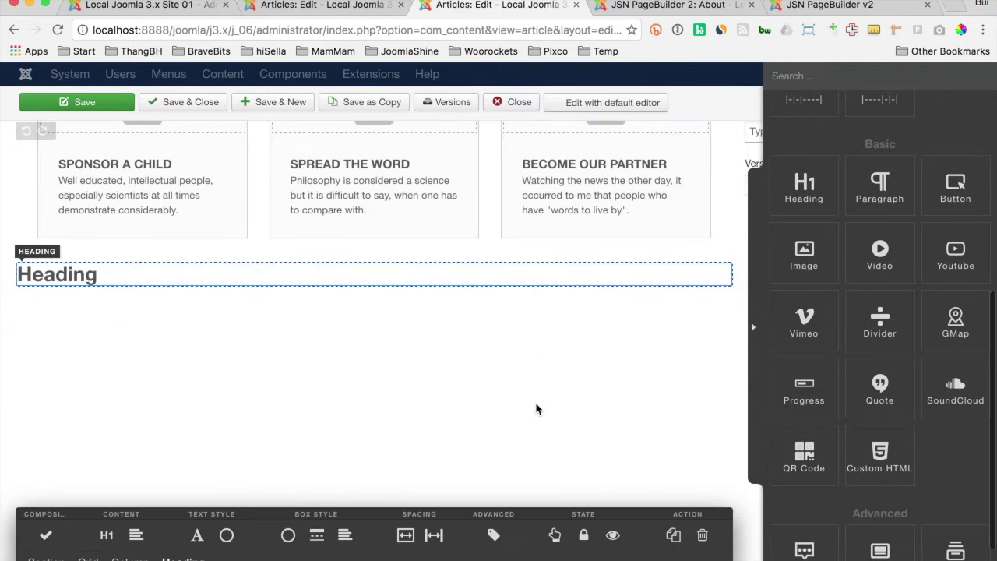
scroll(839, 260, up, 1)
drag(849, 256, 651, 287)
drag(955, 241, 659, 322)
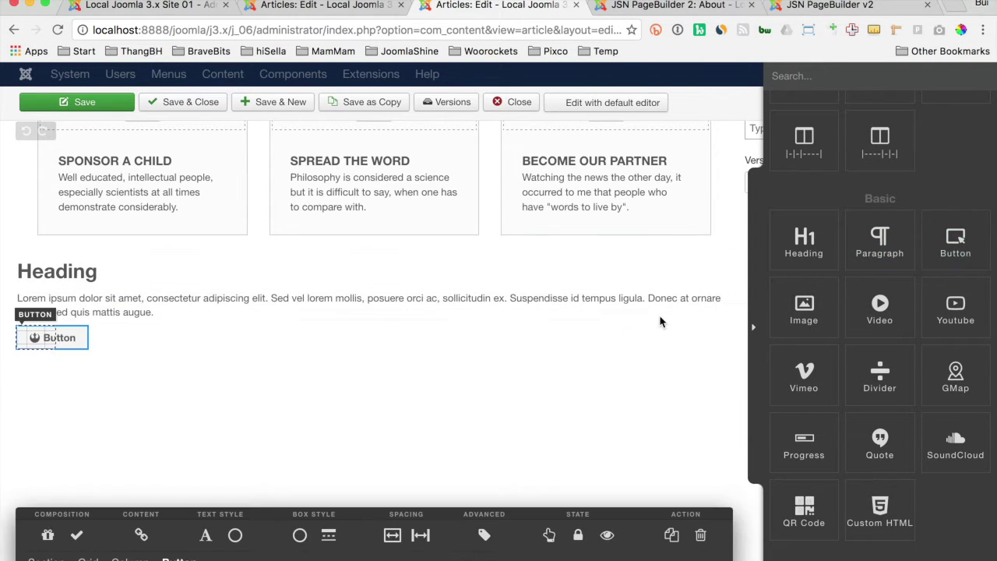
- Set the right margin of the column holding the new heading, paragraph and button to 50%
click(615, 278)
click(436, 429)
click(363, 534)
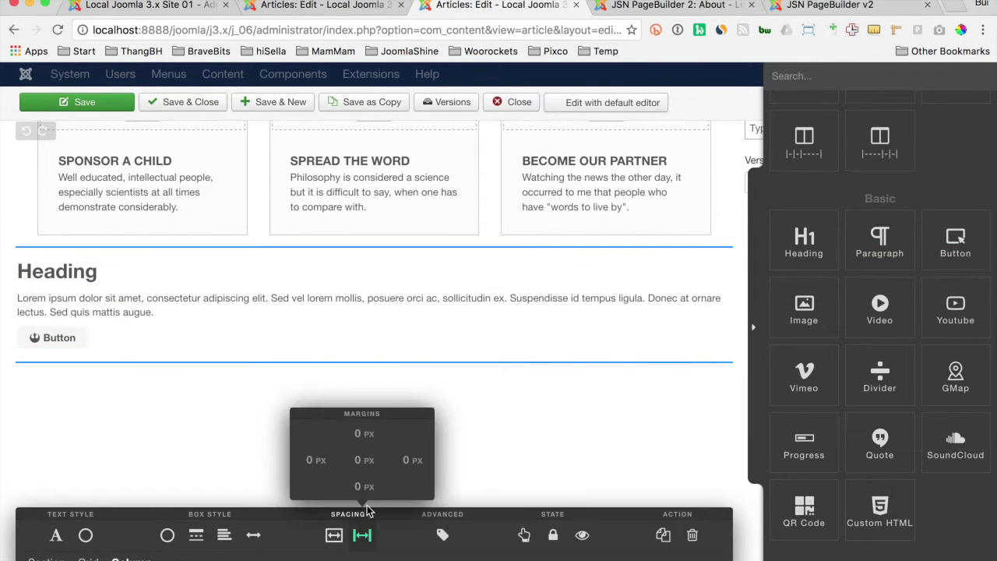
click(407, 459)
text(50%)
click(496, 381)
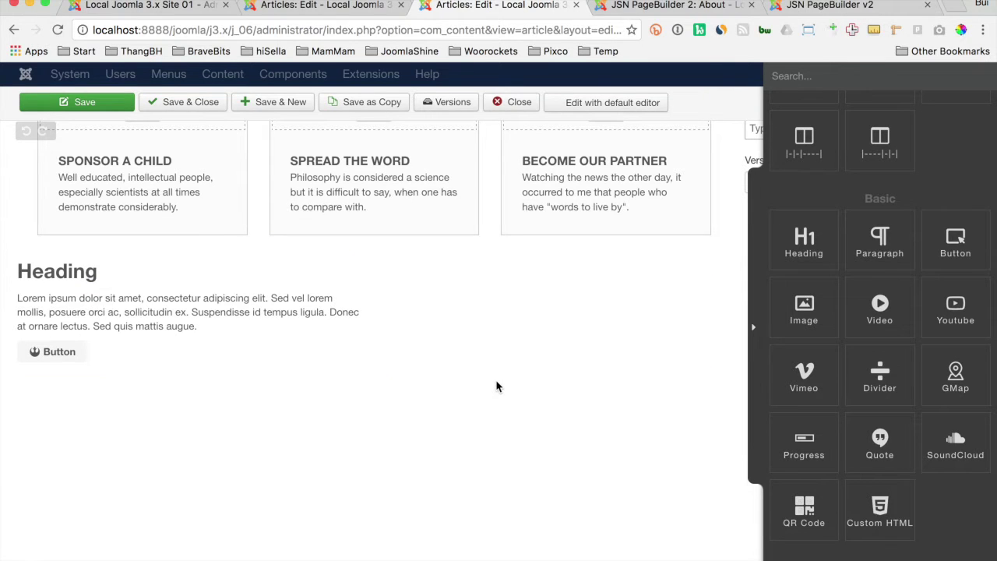
- Replace the heading below the cards with "Help us change the world, one life at a time." from the sample document
key(super+grave)
key(super+c)
key(super+Tab)
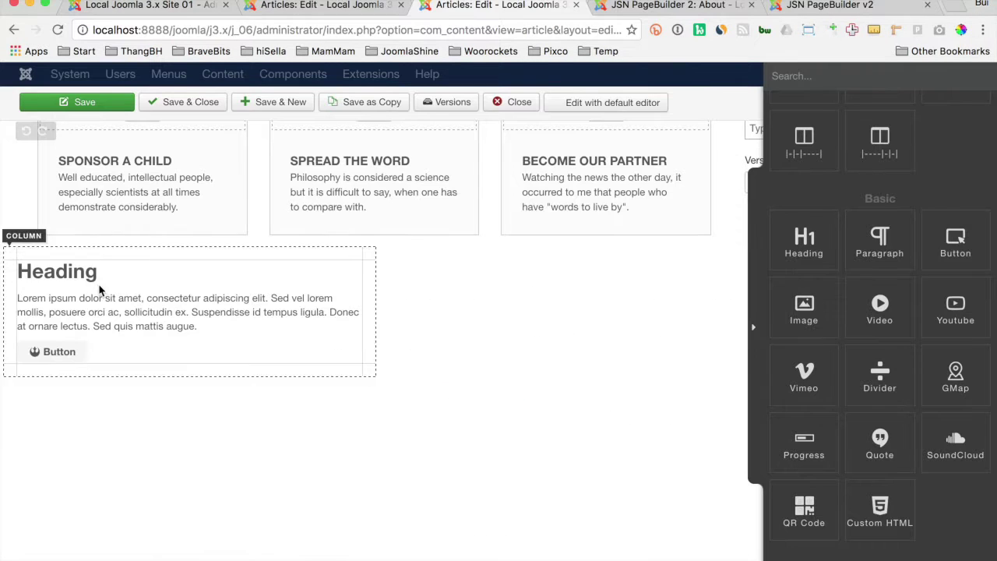
double_click(67, 274)
key(super+v)
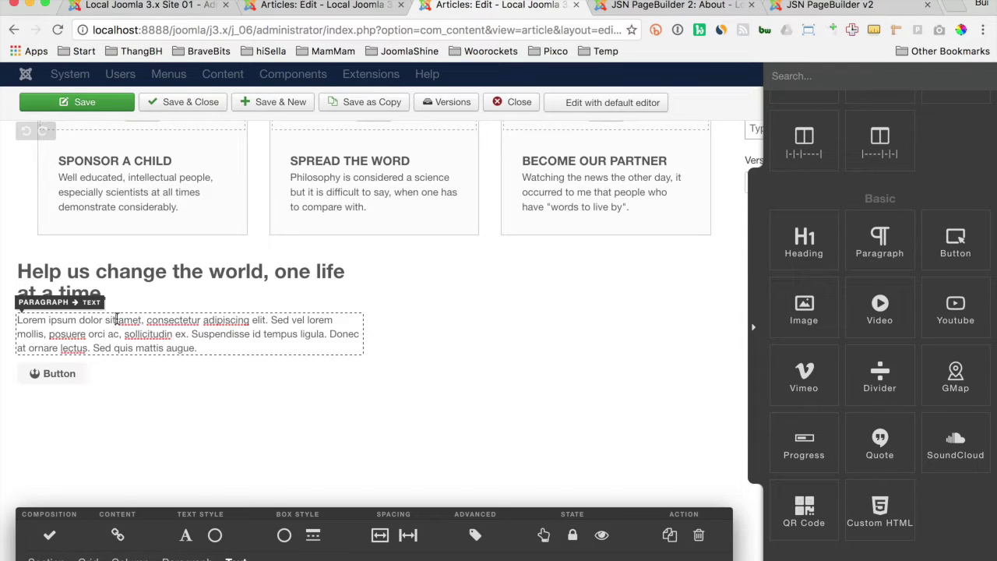
- Set the level of the "Help us change the world" heading to H2
click(140, 290)
click(107, 535)
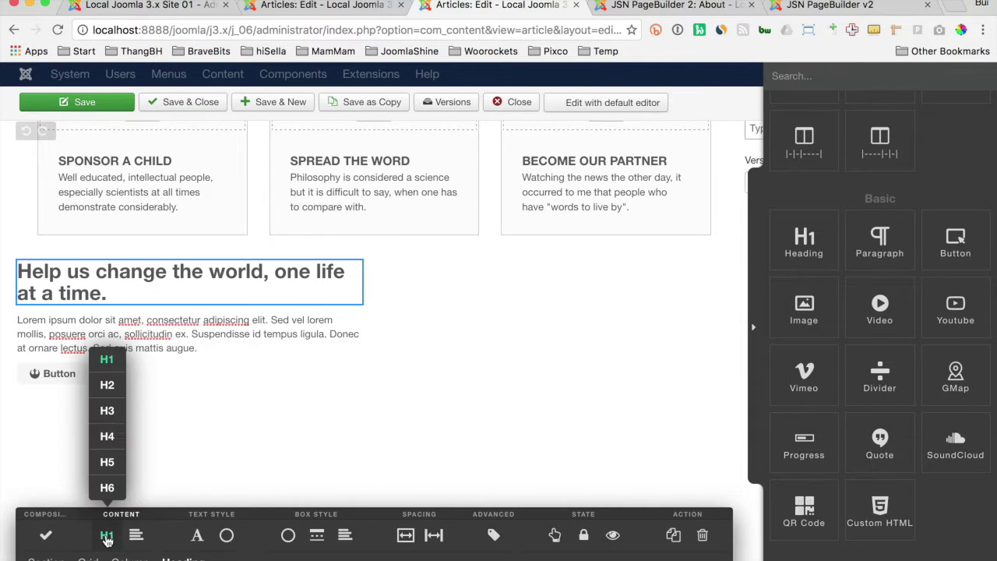
click(107, 394)
click(180, 335)
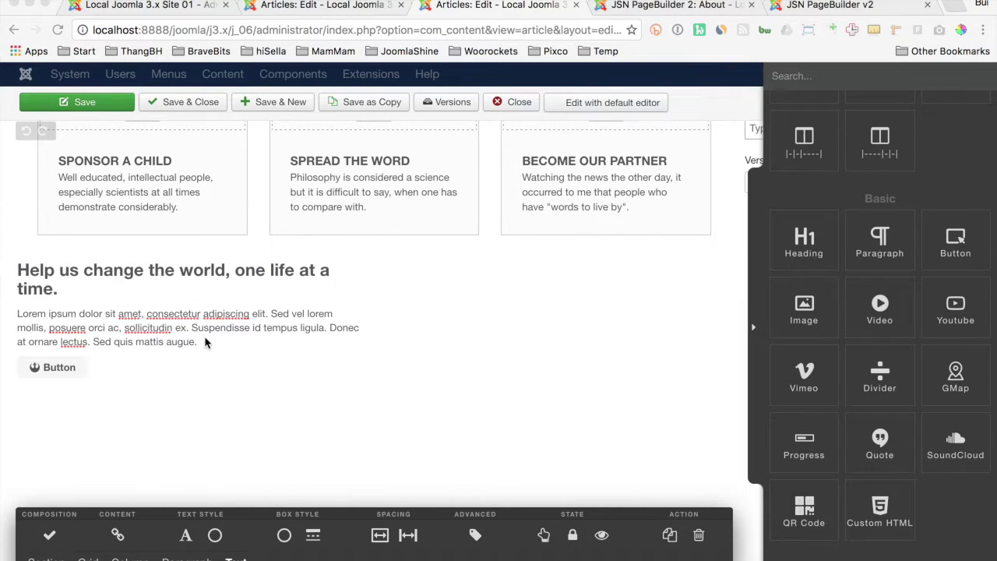
- Replace the paragraph under "Help us change the world" with the sample document's text beginning "When asked, 'If you could wish for one thing only"
key(super+Tab)
click(303, 431)
triple_click(303, 431)
key(super+c)
key(super+Tab)
triple_click(178, 327)
key(super+v)
- Label the button under that paragraph "Donate" and place its icon after the text
click(60, 353)
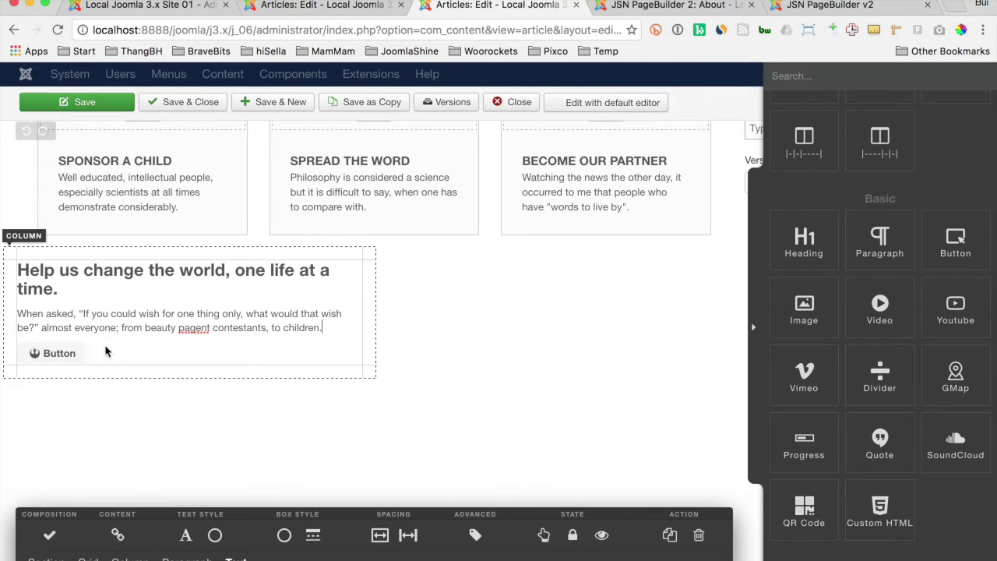
double_click(59, 353)
text(Donate)
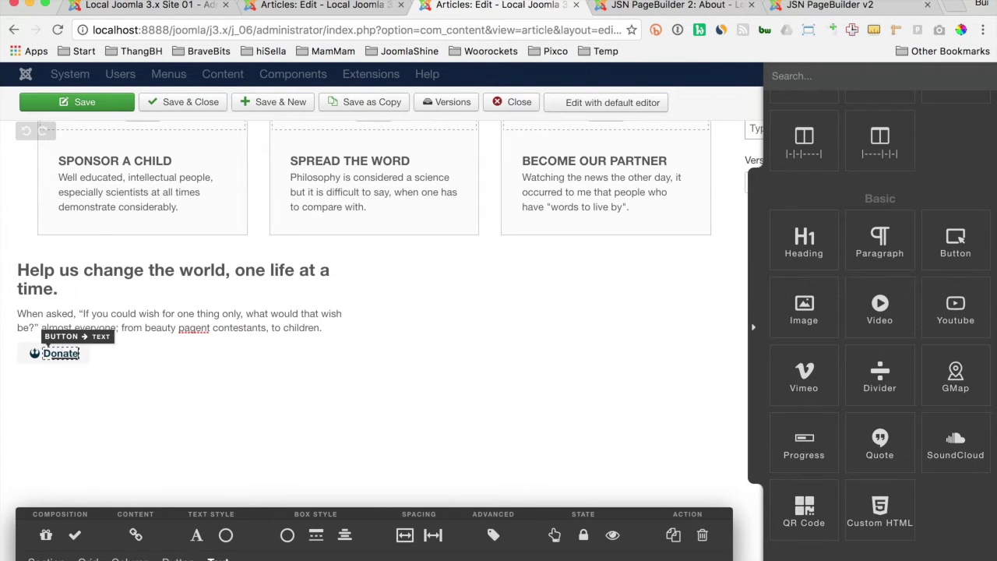
click(84, 359)
click(50, 530)
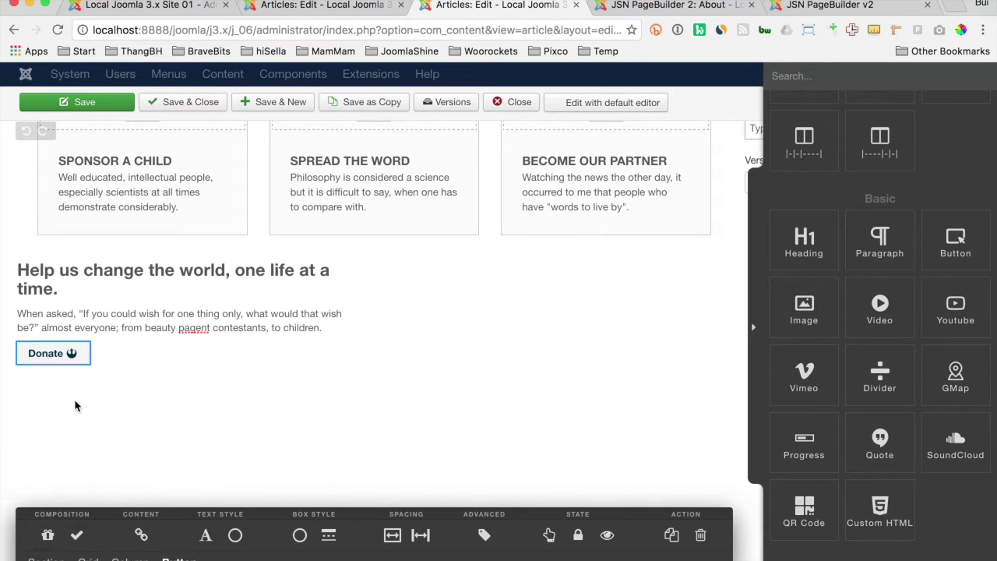
- Change the Donate button's icon to Heart
click(71, 352)
click(173, 535)
scroll(165, 392, down, 15)
scroll(165, 391, up, 5)
scroll(165, 392, up, 20)
scroll(165, 392, up, 15)
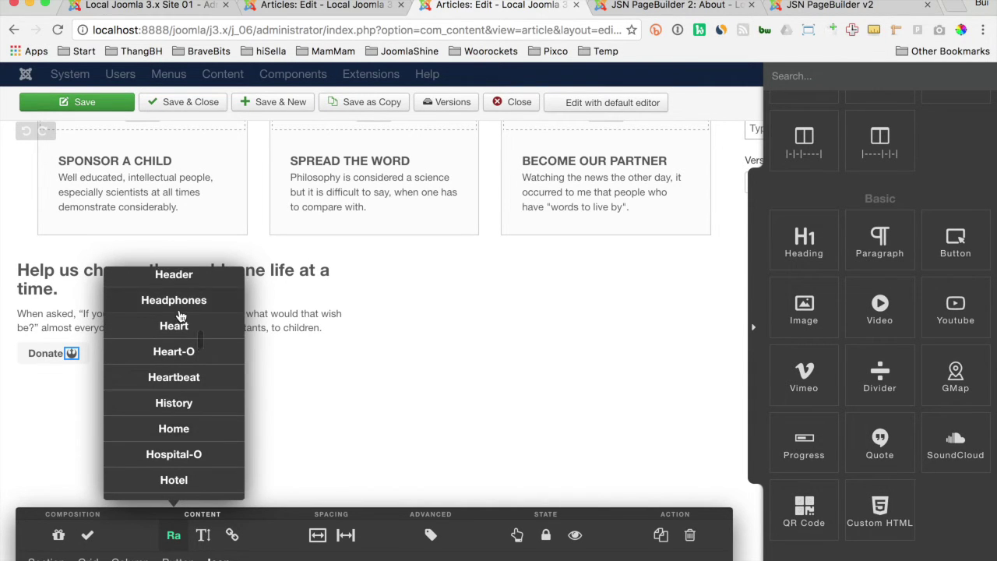
click(178, 326)
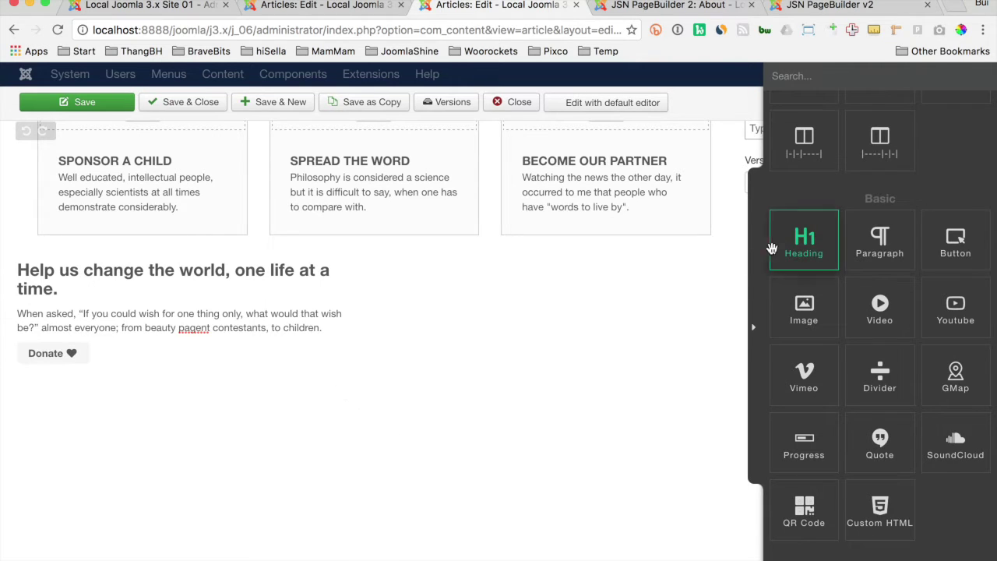
- Add a heading, a paragraph and a button stacked below the Donate button, and centre the contents of their column
scroll(413, 419, down, 3)
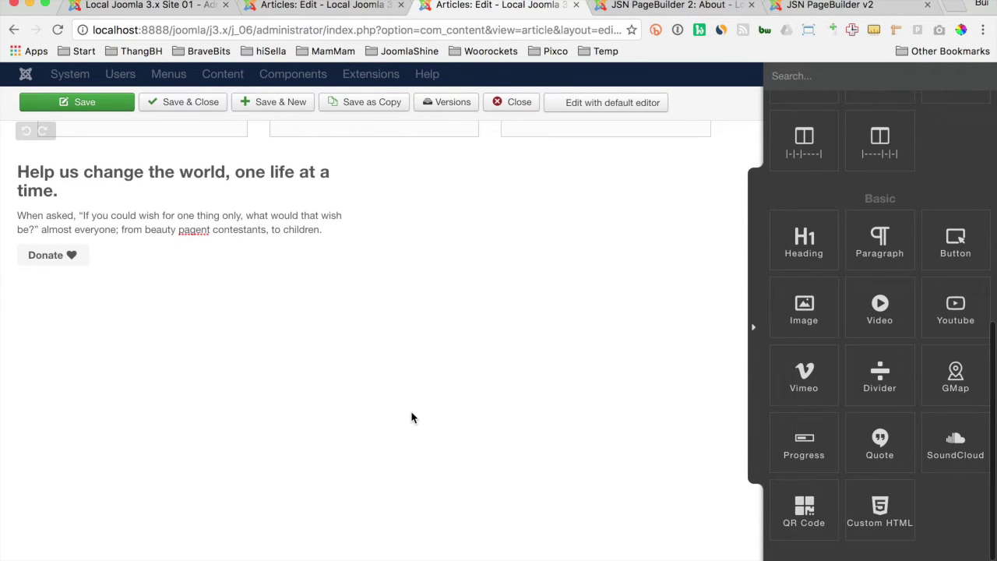
drag(801, 237, 602, 297)
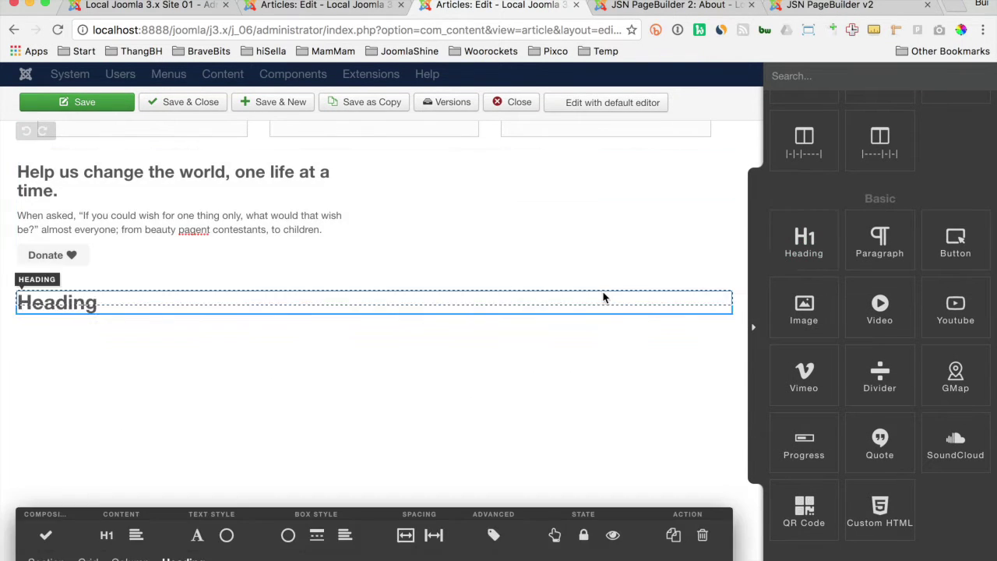
drag(862, 236, 623, 313)
drag(956, 241, 606, 347)
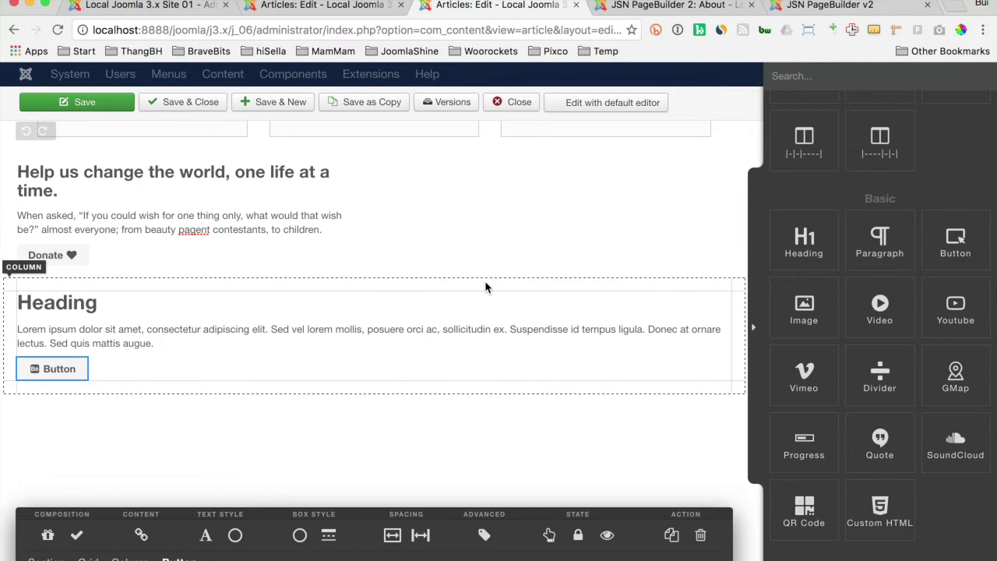
mouse_move(223, 534)
click(195, 487)
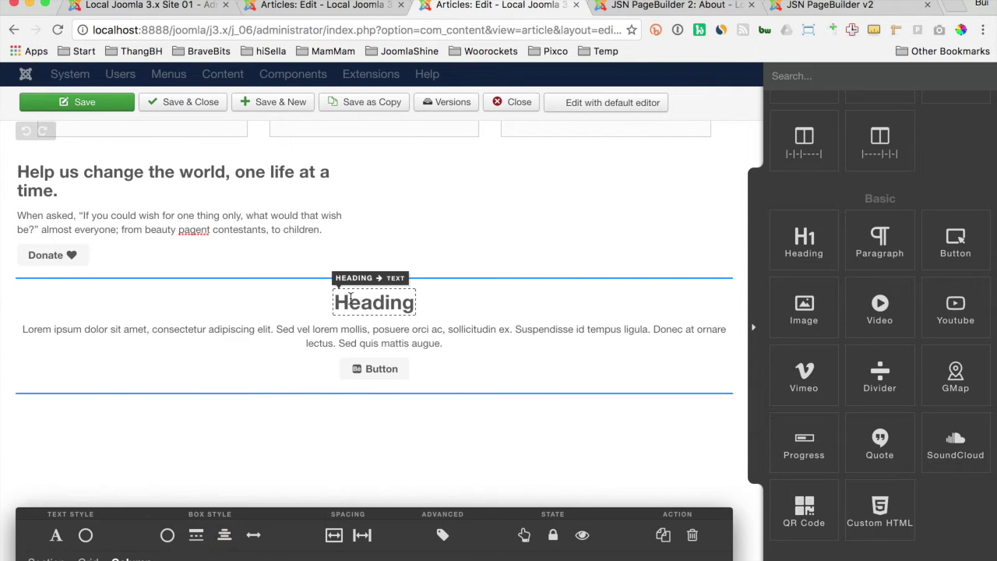
- Replace the centred heading below the Donate button with "LATEST NEWS" from the sample document
click(353, 301)
key(super+grave)
scroll(359, 402, down, 2)
click(384, 437)
key(super+Left)
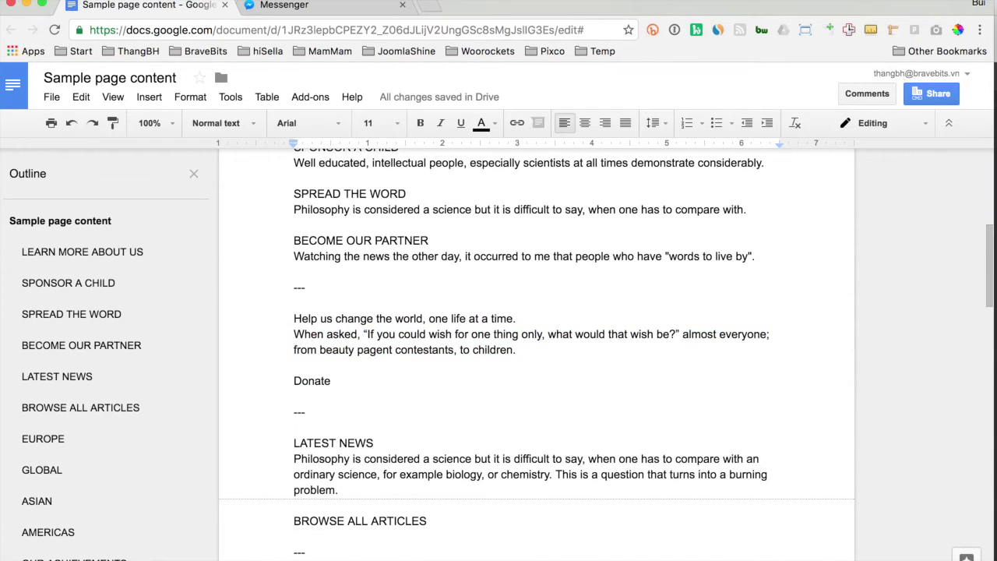
key(shift+super+Right)
key(super+c)
scroll(381, 436, down, 1)
key(super+grave)
double_click(367, 303)
key(super+v)
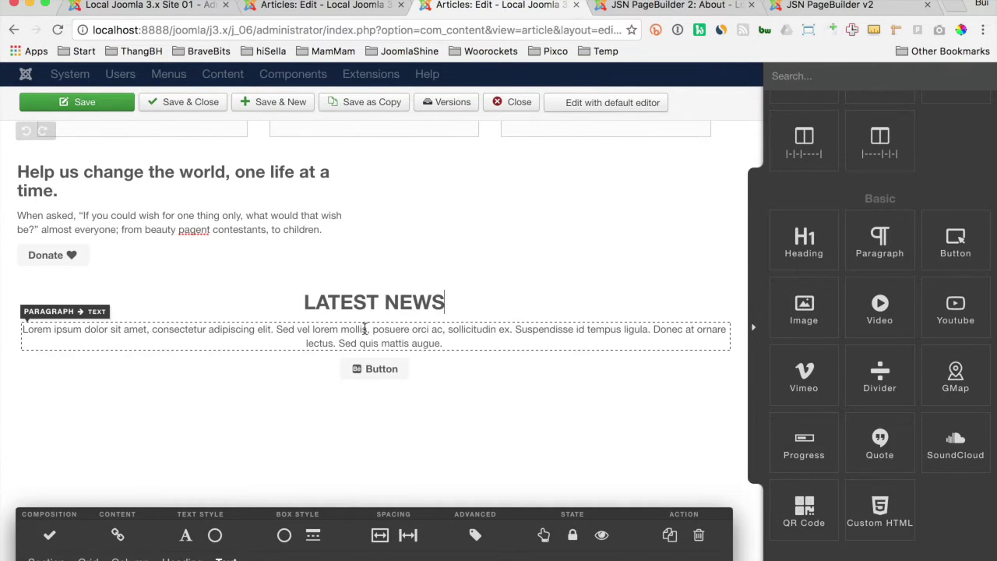
- Replace the paragraph under LATEST NEWS with the sample document's text beginning "Philosophy is considered a science" and ending "a burning problem."
key(super+grave)
key(shift+Down)
key(shift+Down)
key(shift+Down)
key(shift+Left)
key(super+c)
key(super+grave)
triple_click(373, 338)
key(super+v)
- Replace the label of the button under LATEST NEWS with "BROWSE ALL ARTICLES" from the sample document
key(super+grave)
scroll(358, 390, down, 1)
click(347, 430)
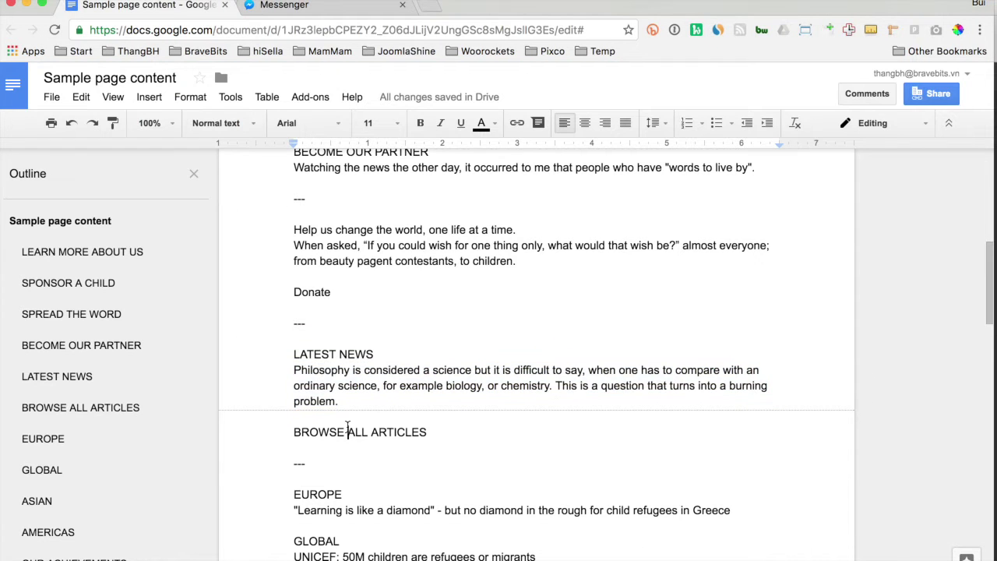
key(super+c)
key(super+grave)
click(379, 369)
key(super+a)
key(super+v)
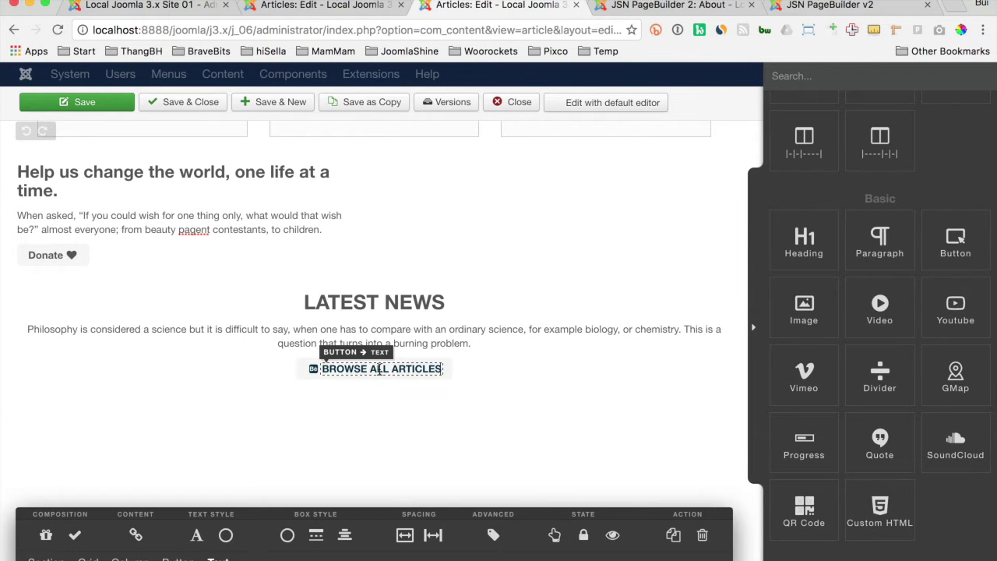
- Place the BROWSE ALL ARTICLES button's icon after its text
click(357, 379)
click(53, 536)
click(60, 486)
- Change the BROWSE ALL ARTICLES button's icon to a right-pointing angle arrow
click(435, 369)
click(84, 538)
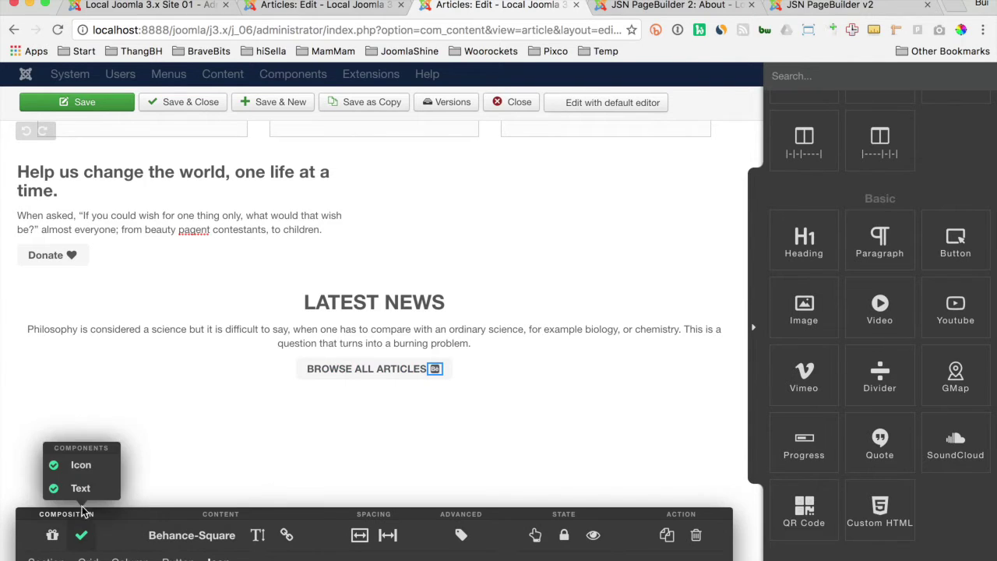
click(191, 535)
scroll(195, 382, up, 10)
scroll(200, 387, down, 2)
scroll(199, 385, down, 3)
click(210, 426)
click(419, 415)
- Add a gallery below the BROWSE ALL ARTICLES button and add a fourth media item to it
scroll(370, 423, down, 2)
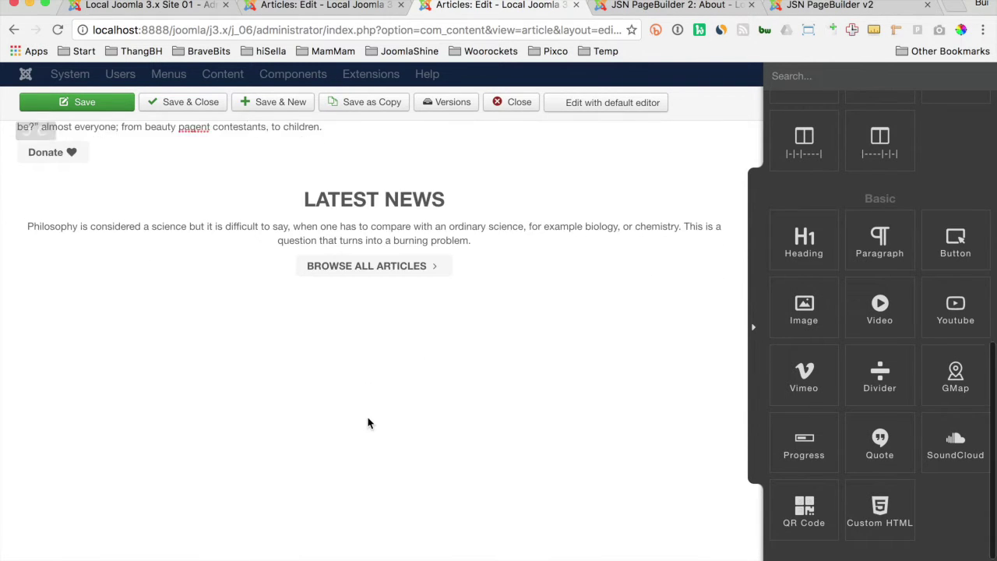
scroll(879, 312, down, 6)
drag(955, 317, 614, 305)
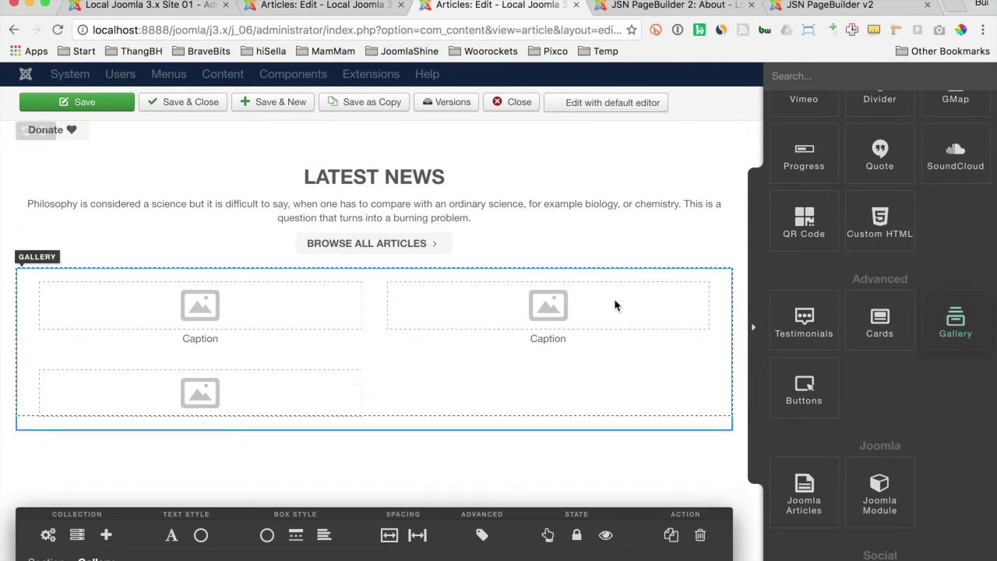
click(107, 536)
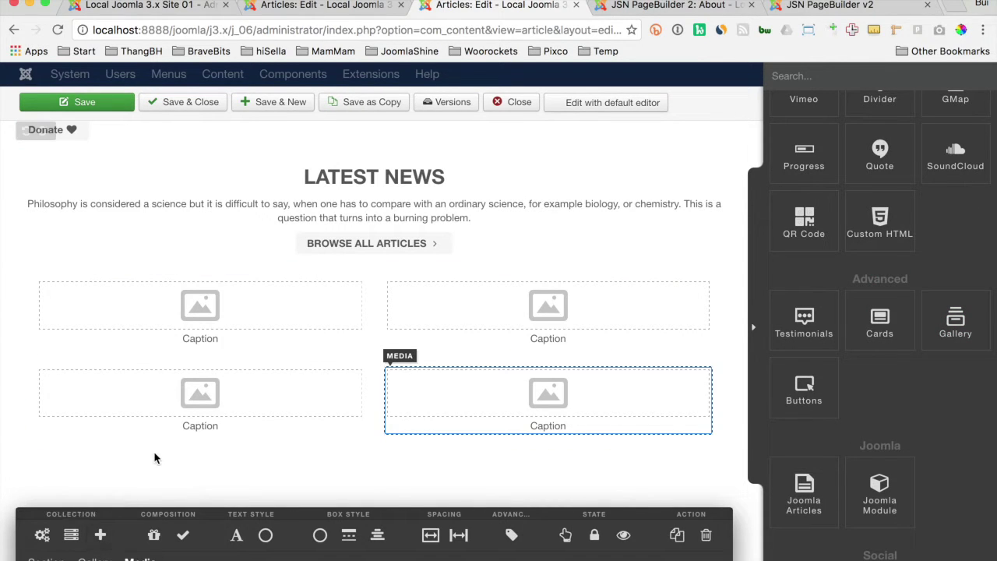
click(154, 457)
- Replace the first gallery caption with the Europe headline "Learning is like a diamond" from the sample document
key(super+grave)
scroll(361, 388, down, 2)
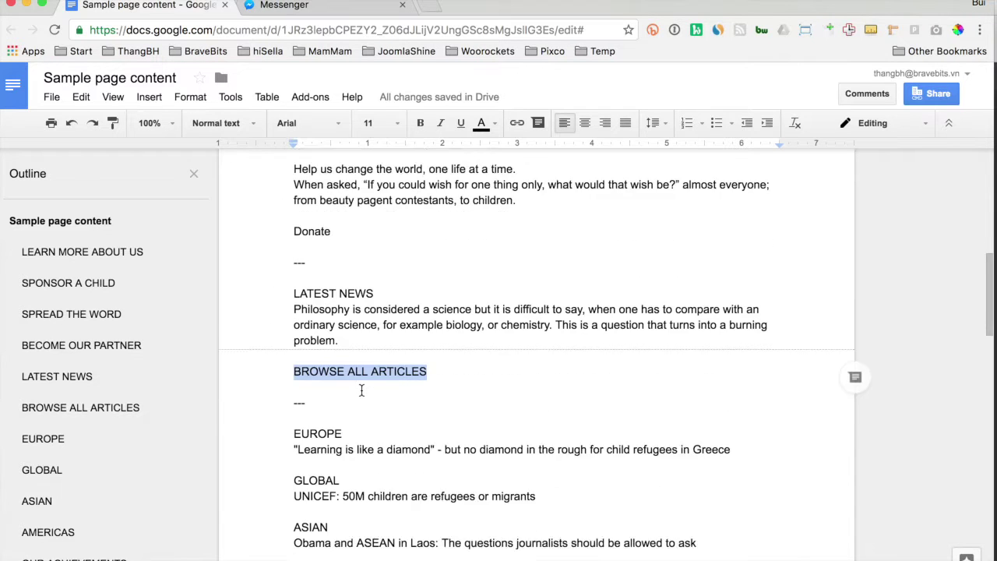
click(330, 412)
triple_click(330, 411)
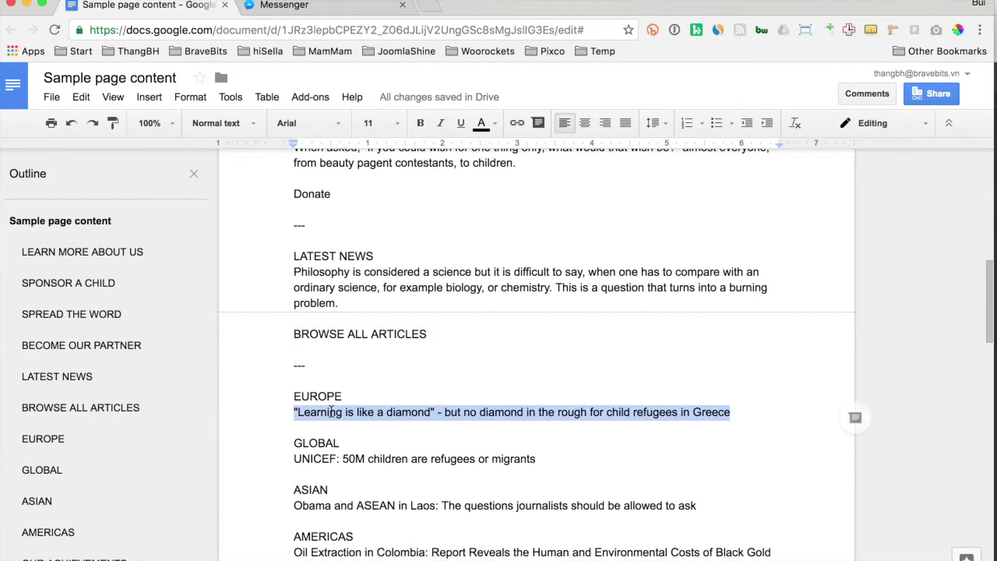
key(ctrl+c)
key(super+grave)
double_click(204, 338)
key(ctrl+v)
- Replace the second gallery caption with "UNICEF: 50M children are refugees or migrants" from the sample document
key(super+grave)
click(336, 459)
triple_click(336, 459)
key(ctrl+c)
key(super+grave)
double_click(552, 340)
key(ctrl+v)
- Replace the third gallery caption with "Obama and ASEAN in Laos: The questions journalists should be allowed to ask" from the sample document
scroll(467, 351, down, 1)
key(super+grave)
click(313, 443)
triple_click(313, 442)
key(ctrl+c)
key(super+grave)
double_click(200, 409)
key(ctrl+v)
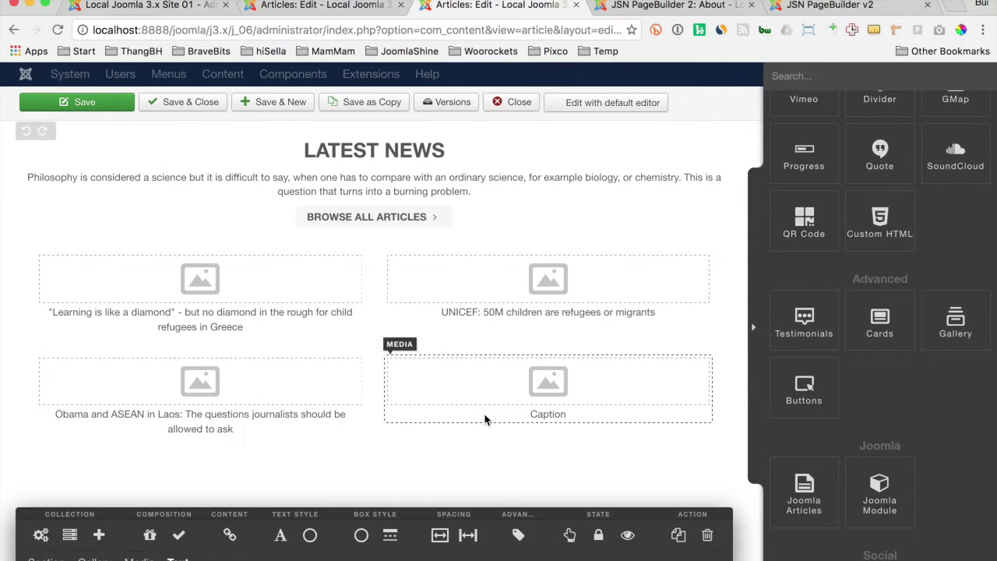
- Replace the fourth gallery caption with the sample document's Americas headline beginning "Oil Extraction in Colombia"
key(super+grave)
scroll(373, 469, down, 1)
click(336, 462)
triple_click(337, 463)
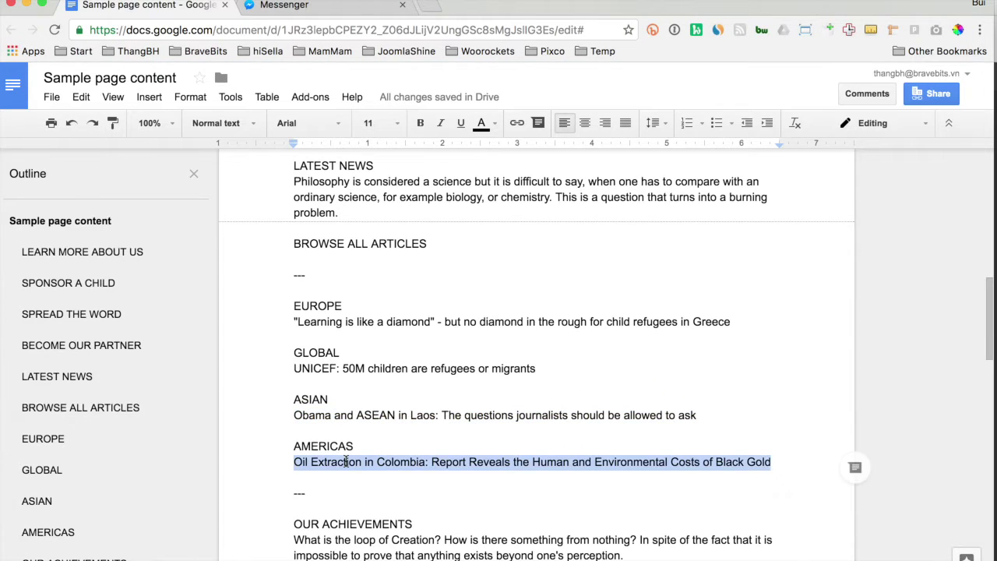
key(ctrl+c)
key(super+grave)
double_click(549, 415)
key(ctrl+v)
- Add a grid of two equal columns below the gallery and place a YouTube video in its second column
scroll(382, 446, down, 1)
scroll(382, 446, down, 4)
scroll(805, 268, up, 6)
drag(879, 148, 613, 304)
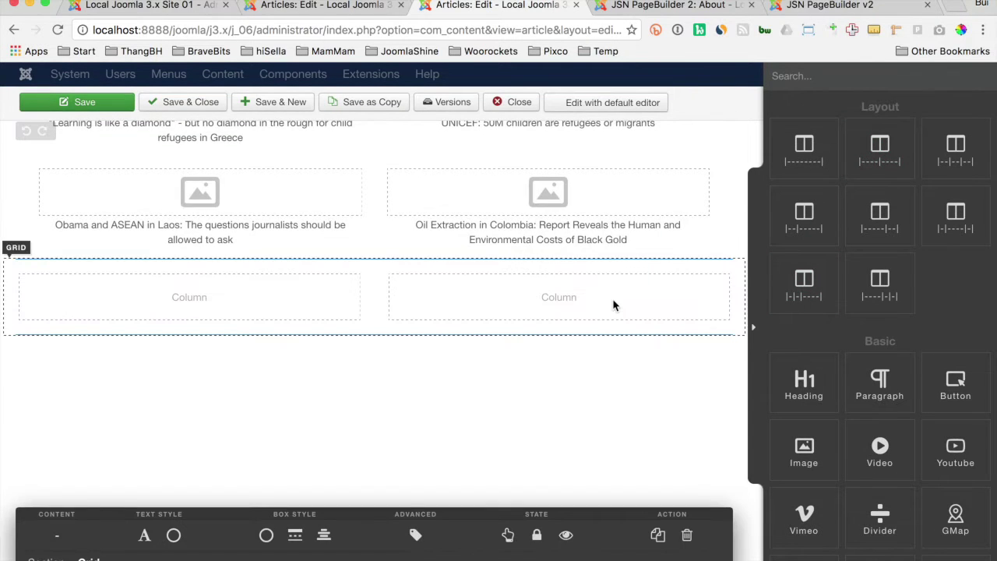
scroll(873, 312, down, 5)
drag(964, 264, 651, 300)
- Add a heading and a paragraph to the column beside the video, with a nested grid of two equal columns below them
drag(799, 202, 329, 301)
drag(879, 198, 311, 309)
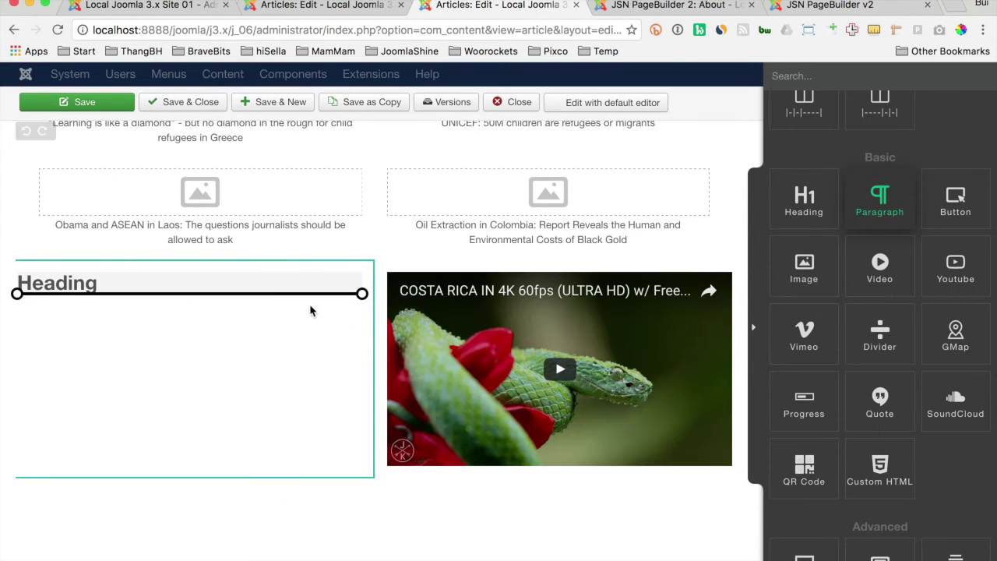
scroll(879, 311, up, 5)
drag(879, 144, 278, 384)
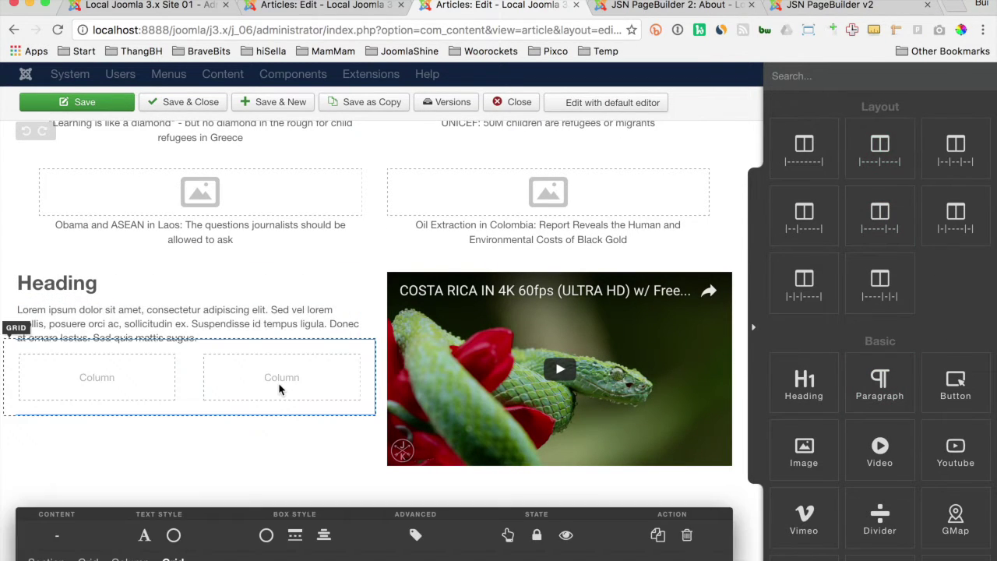
- Add a heading with a paragraph below it to each column of the nested grid
drag(813, 403, 102, 390)
drag(880, 381, 119, 386)
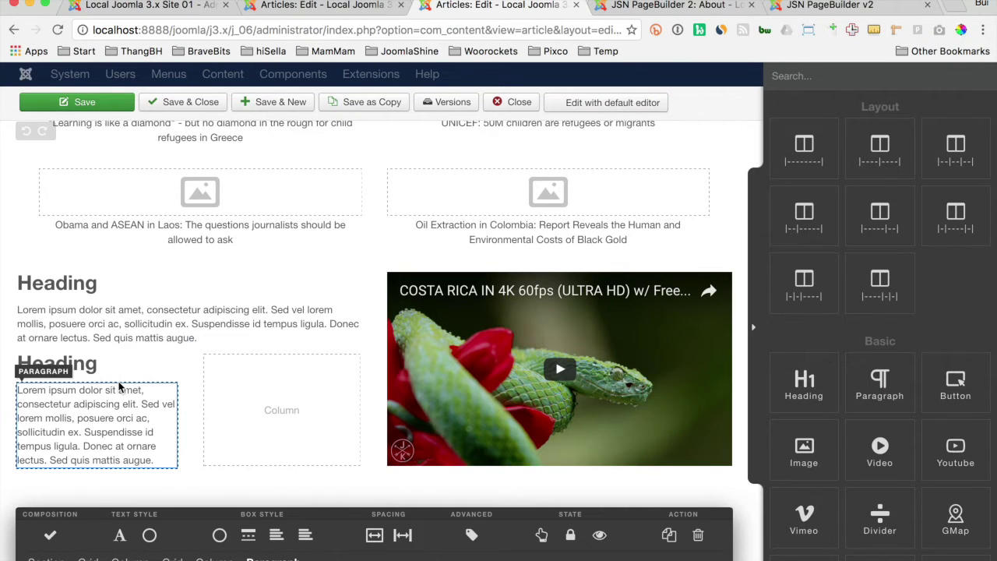
drag(814, 385, 318, 374)
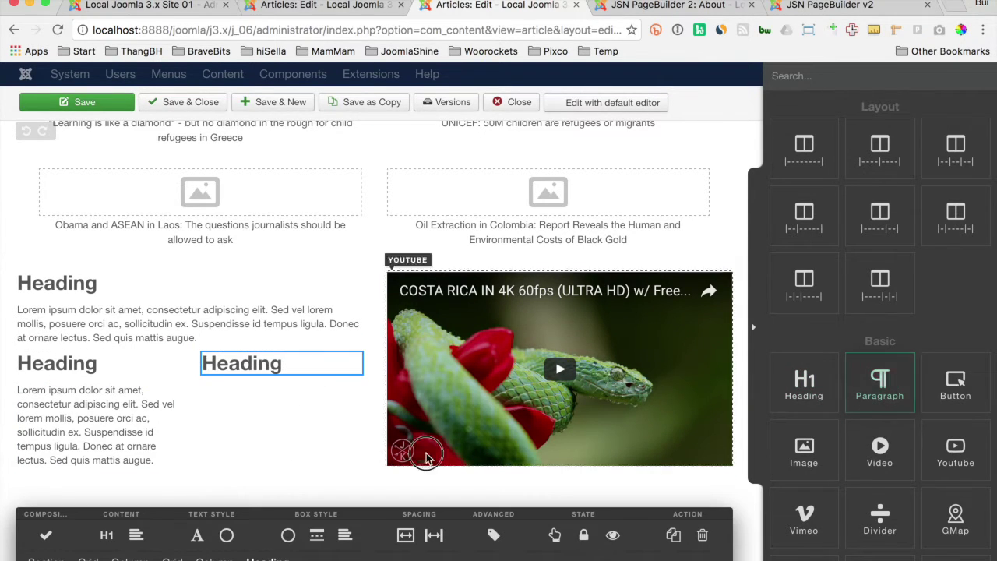
drag(835, 382, 277, 391)
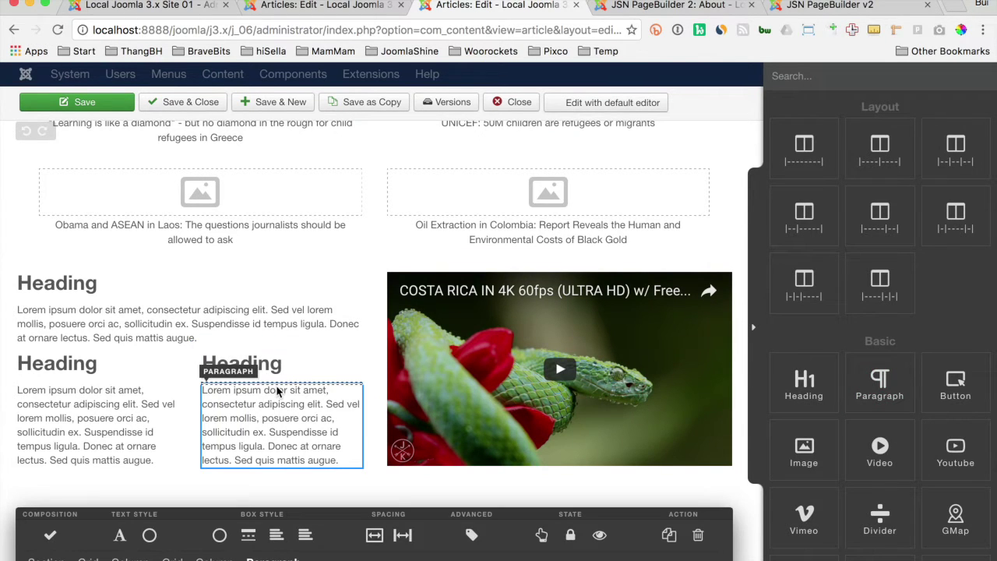
- Replace the main heading beside the video with "OUR ACHIEVEMENTS" from the sample document
key(super+grave)
scroll(345, 374, down, 2)
triple_click(300, 369)
key(super+c)
key(super+grave)
triple_click(71, 285)
key(super+v)
- Replace the paragraph under OUR ACHIEVEMENTS with the sample document's text beginning "What is the loop of Creation?"
key(super+grave)
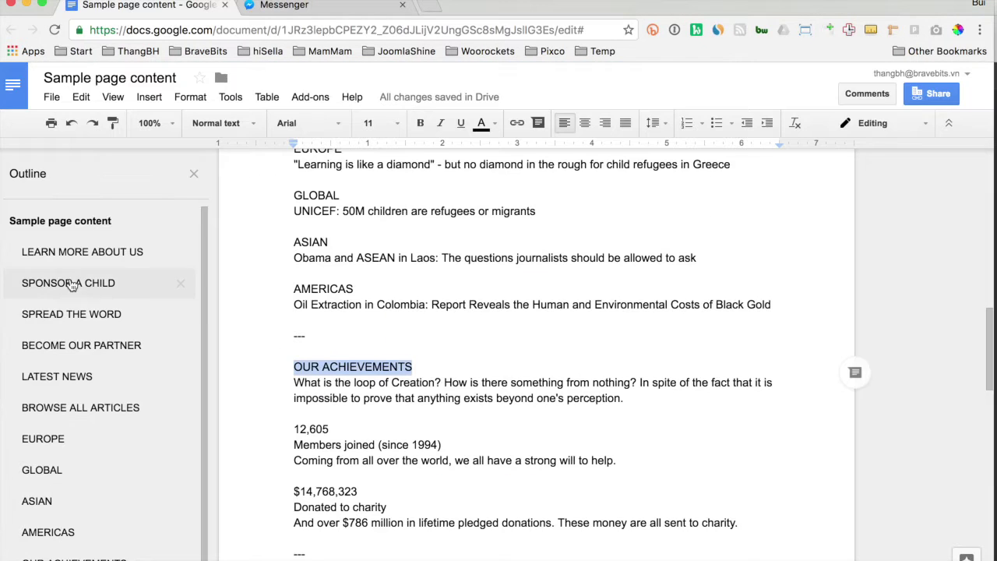
drag(320, 381, 623, 399)
key(super+grave)
triple_click(144, 307)
- Replace the heading in the nested grid's first column with "12,605" from the sample document
key(super+grave)
click(345, 387)
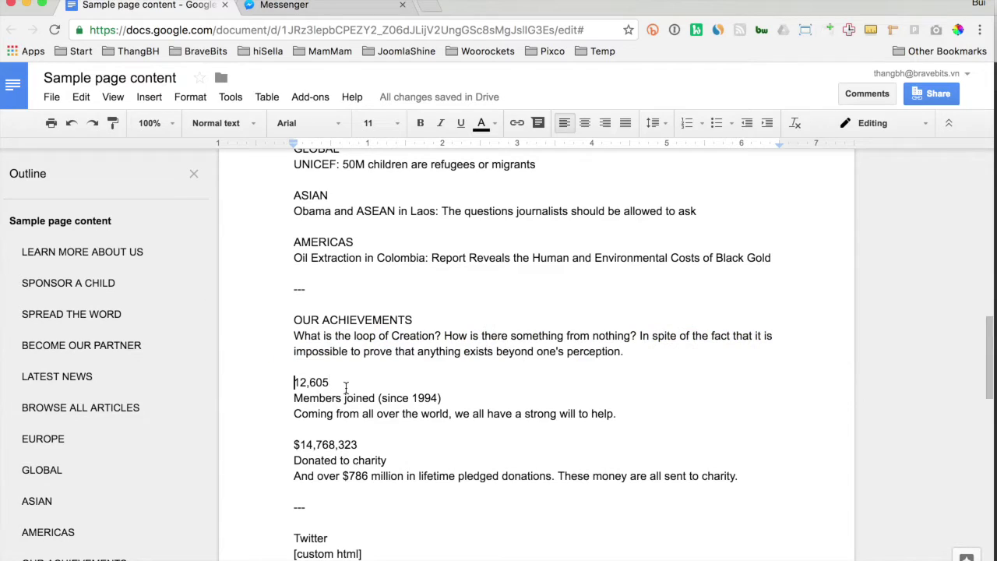
double_click(346, 387)
key(super+grave)
double_click(64, 360)
key(super+v)
- Replace the heading in the nested grid's second column with "$14,768,323" from the sample document
key(super+grave)
click(330, 443)
double_click(330, 444)
key(super+grave)
double_click(256, 363)
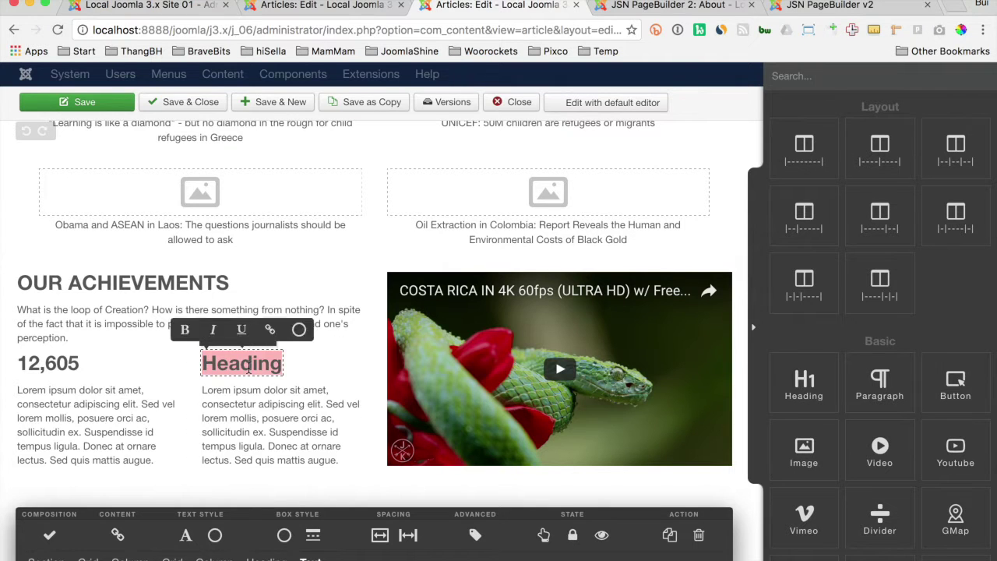
- Replace the paragraph under 12,605 with the two sample lines from "Members joined (since 1994)" to "a strong will to help."
key(super+grave)
click(345, 397)
key(Home)
key(shift+Down)
key(shift+End)
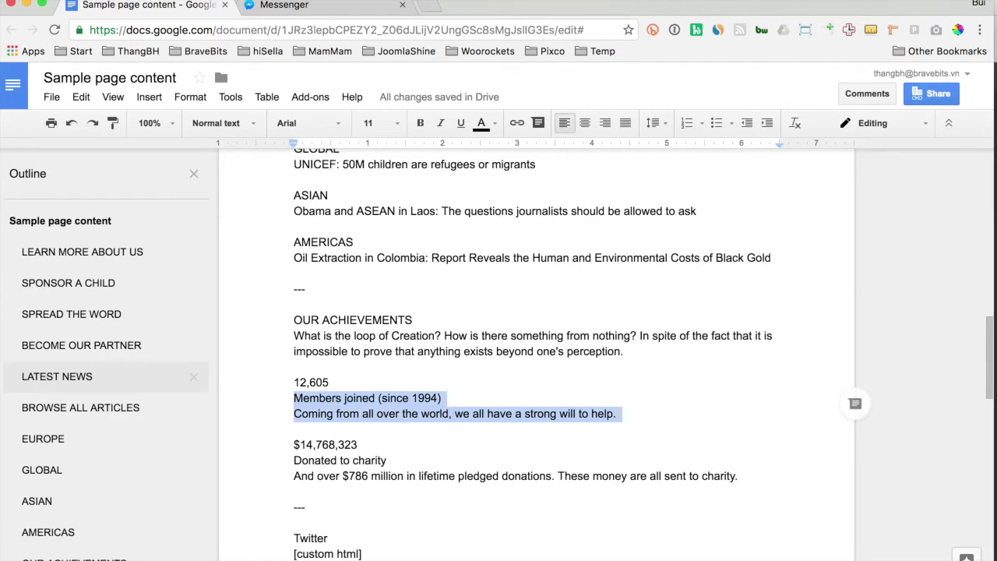
key(super+grave)
key(super+v)
- Replace the paragraph under $14,768,323 with the two sample lines from "Donated to charity" to "all sent to charity."
click(244, 397)
key(super+grave)
click(334, 458)
key(Home)
key(shift+Down)
key(shift+End)
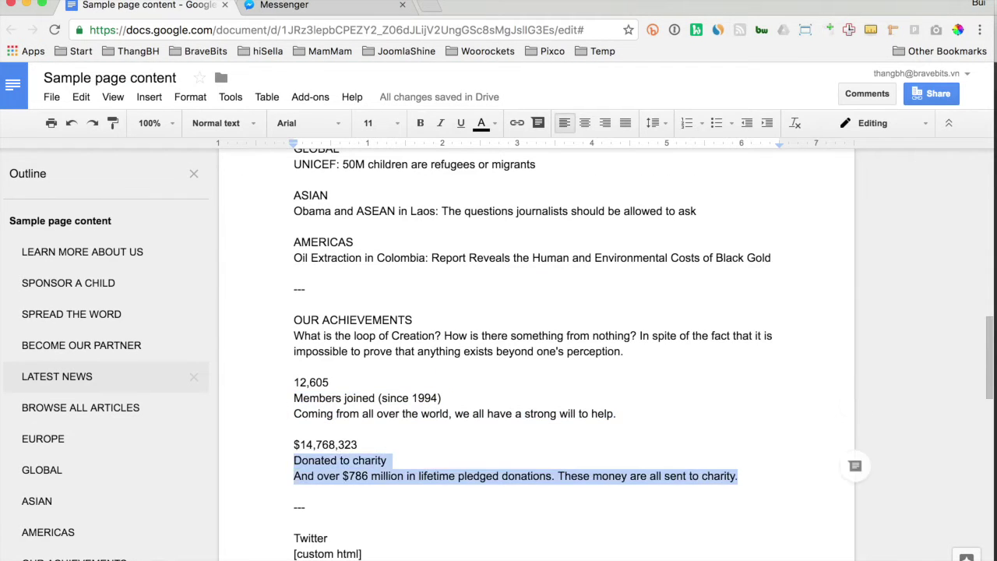
key(super+grave)
triple_click(235, 421)
key(super+v)
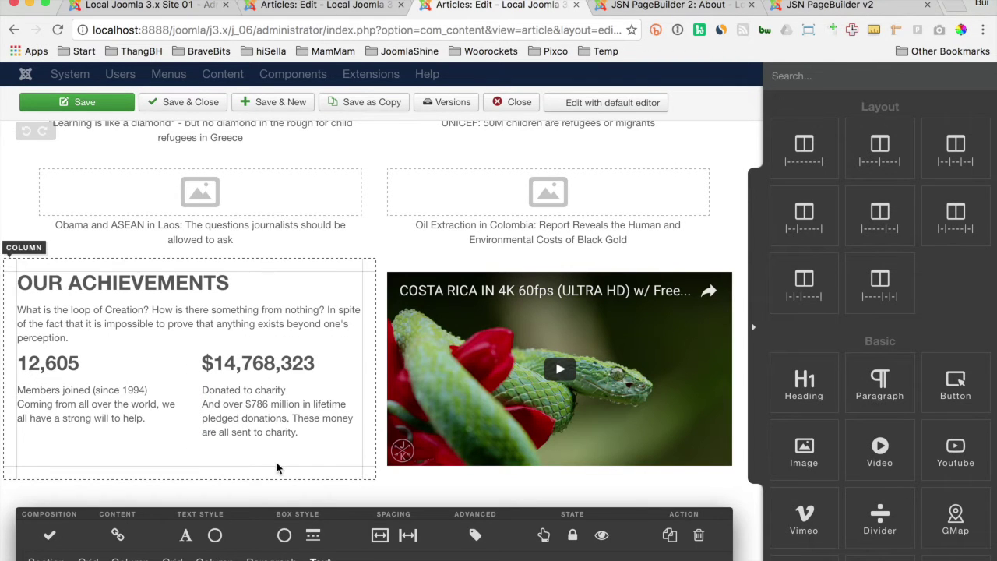
click(381, 478)
- Set slide1.png as the background image of the first section, the one containing the 'SHINE' program heading
scroll(381, 479, down, 2)
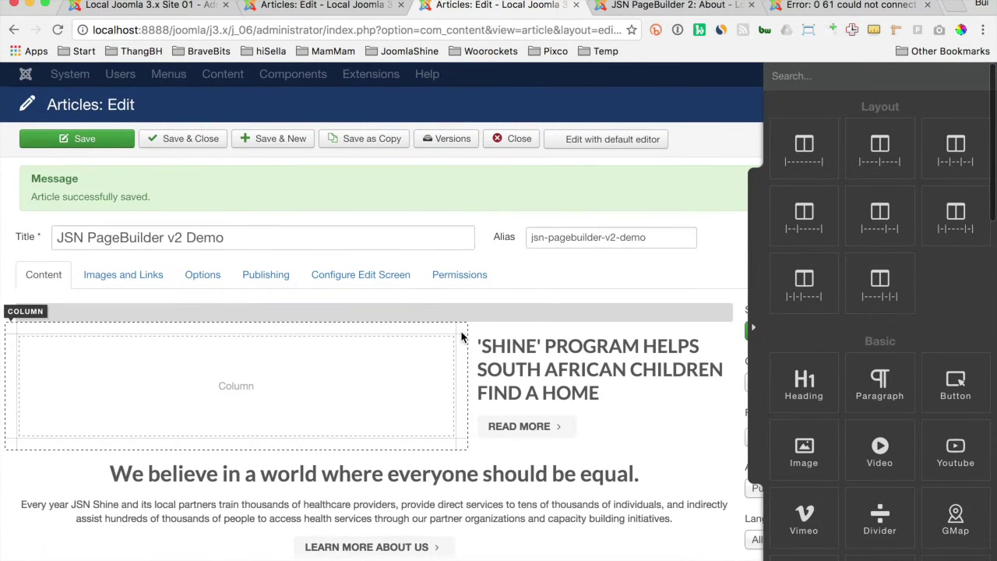
click(461, 336)
click(56, 537)
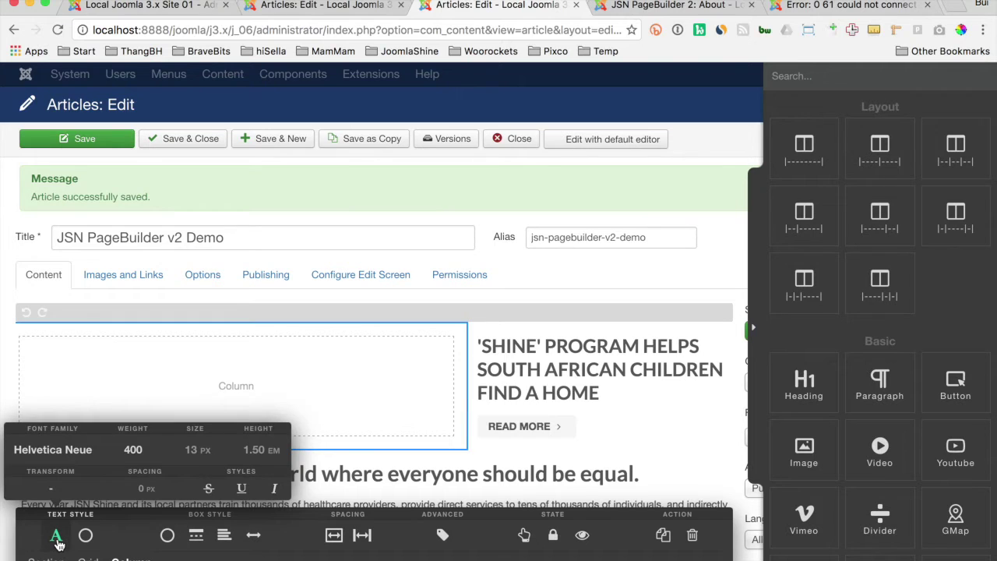
click(46, 559)
click(111, 535)
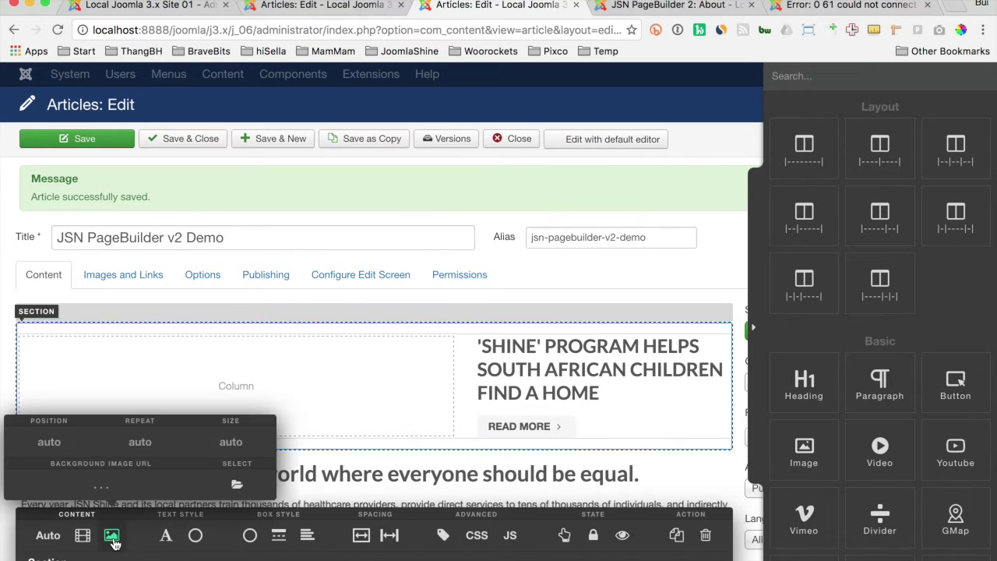
click(237, 484)
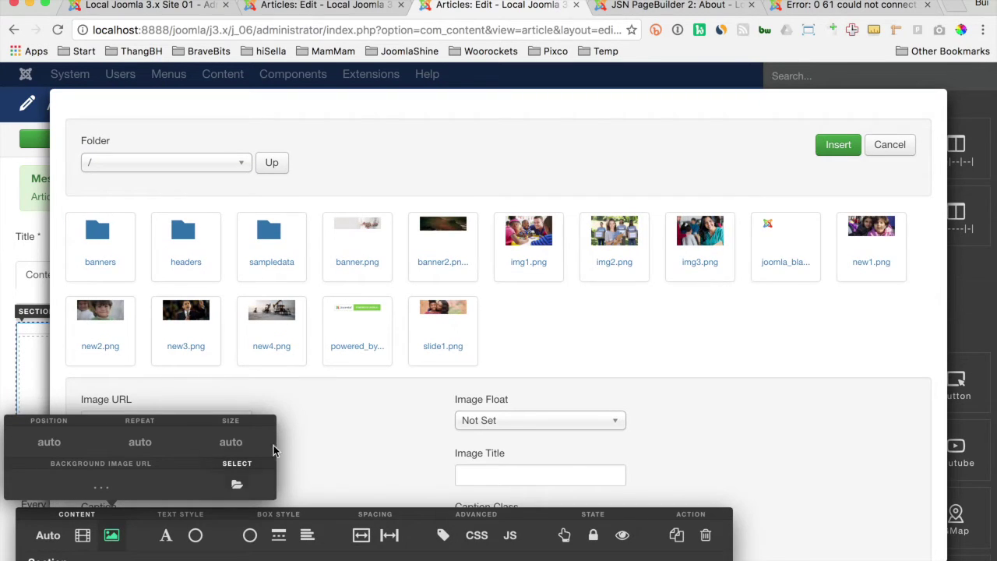
click(443, 312)
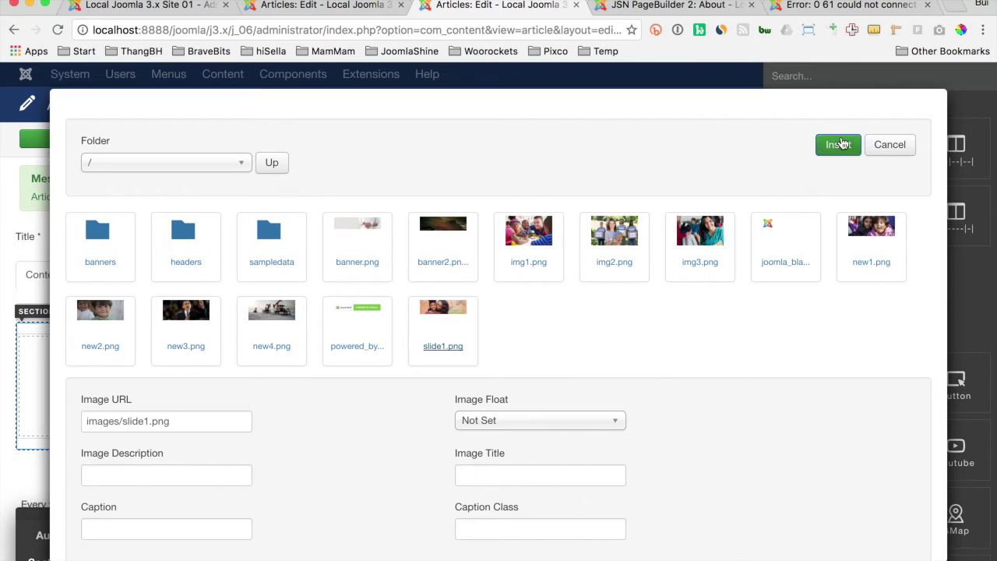
click(837, 145)
- Set the top and bottom padding of the column holding the 'SHINE' heading to 50 px
click(683, 417)
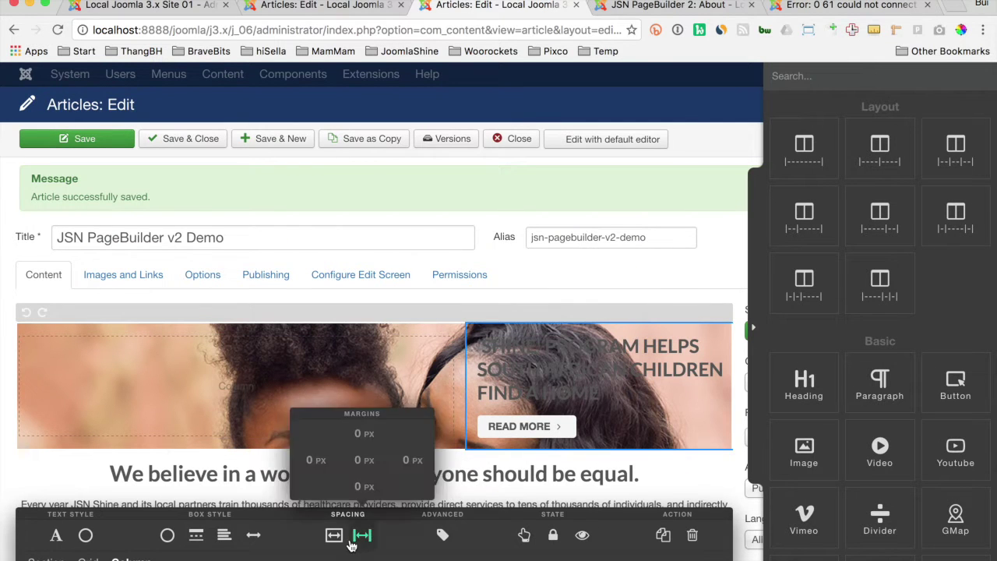
mouse_move(334, 538)
drag(330, 432, 330, 404)
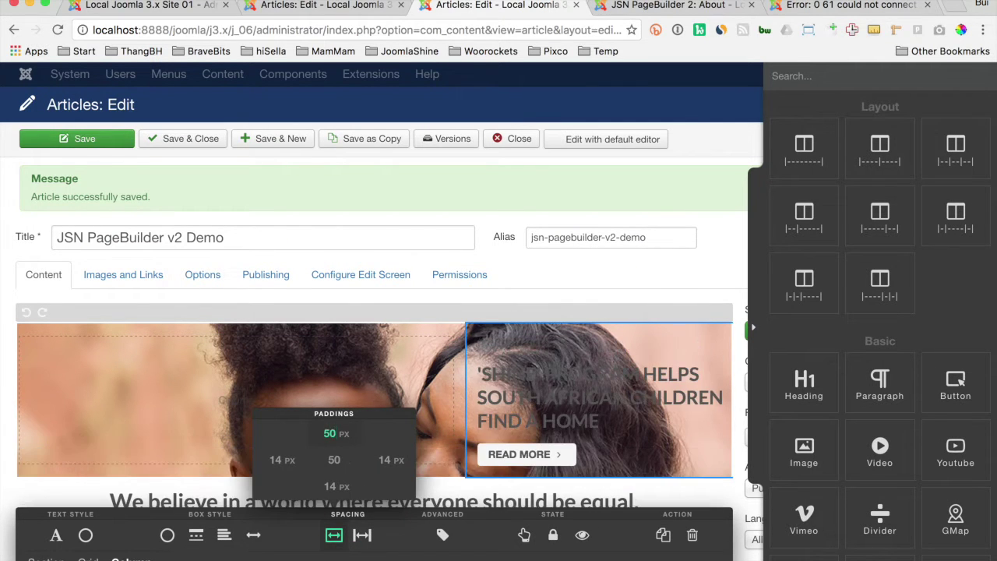
double_click(330, 485)
text(50)
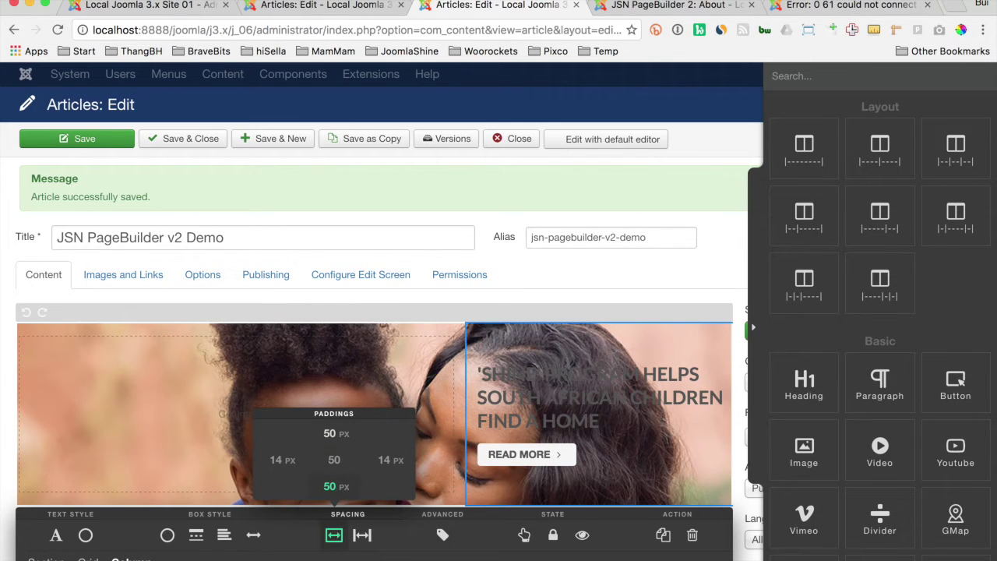
- Increase the top and bottom padding of the 'SHINE' heading's column to 100 px
scroll(411, 381, down, 2)
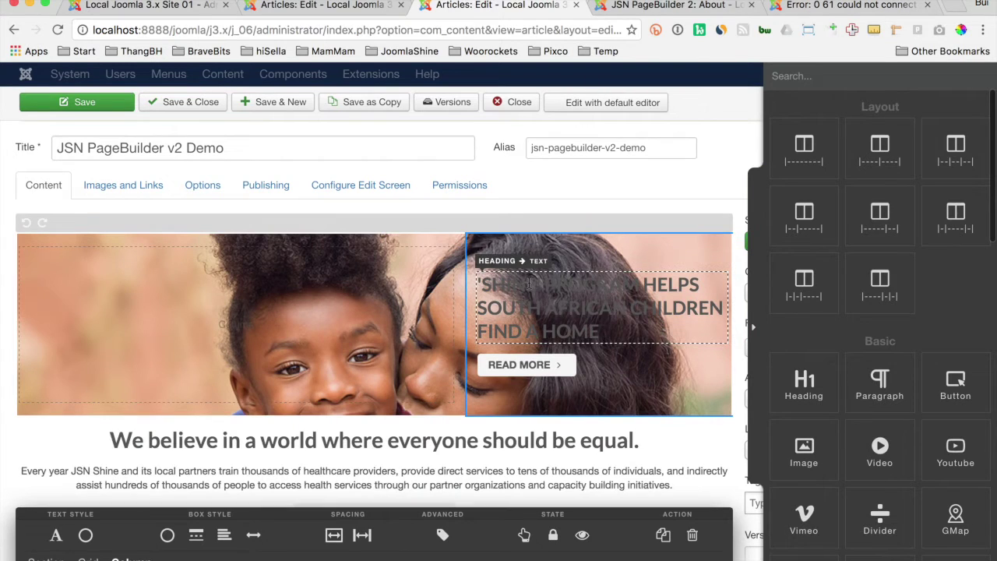
mouse_move(334, 535)
drag(334, 437, 333, 424)
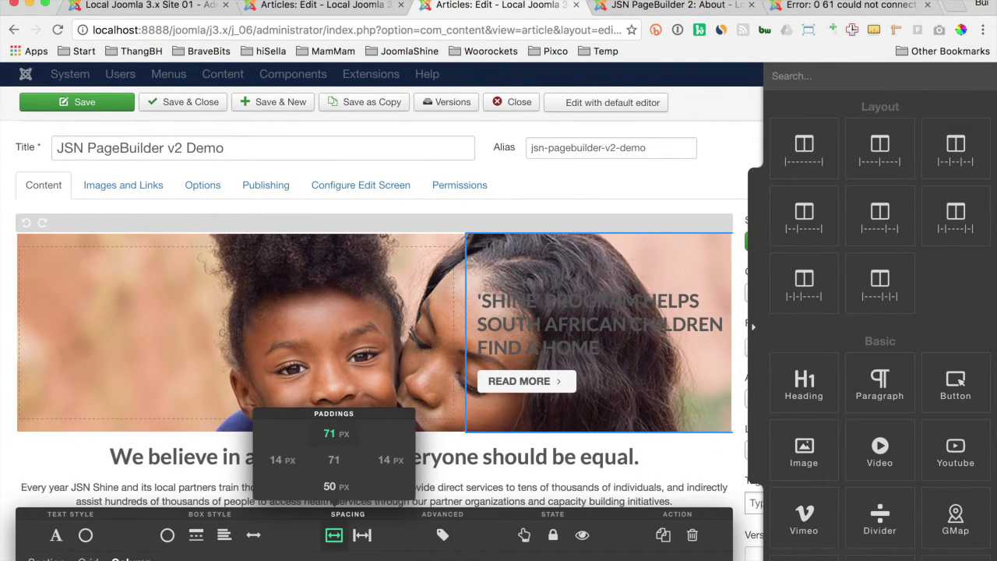
text(100100)
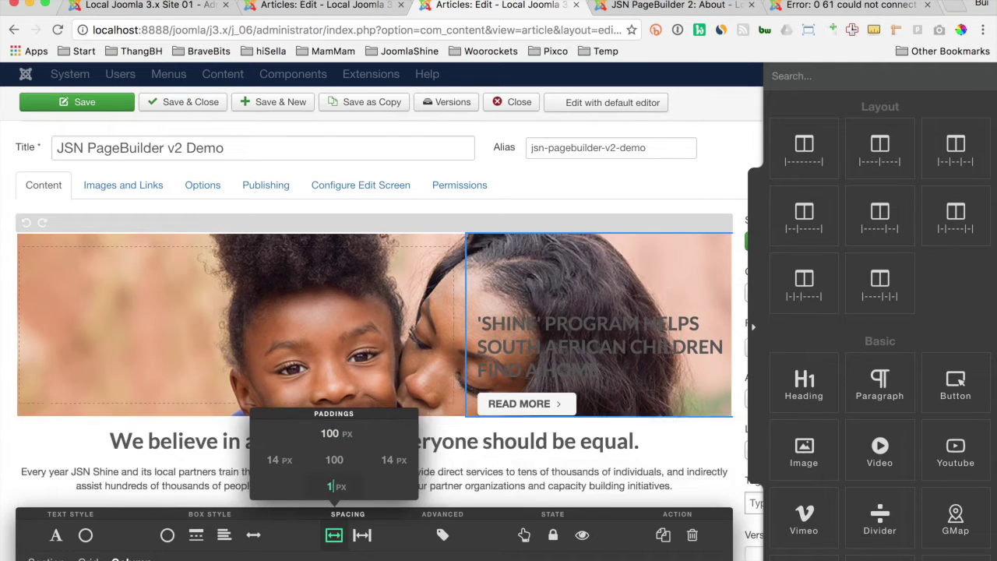
- Give the 'SHINE' heading a semi-transparent, near-black background with RGB 5, 5, 5
click(600, 343)
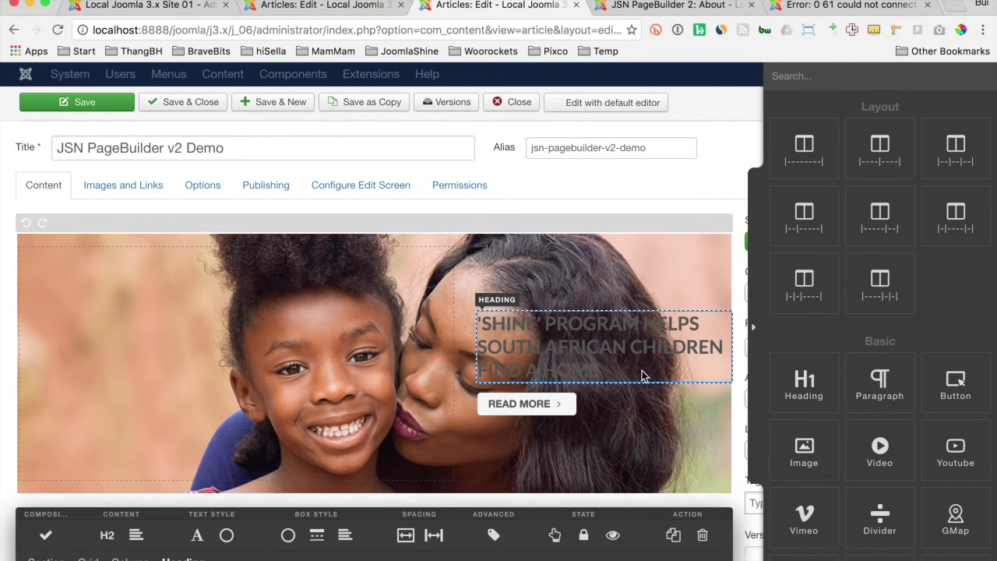
click(288, 535)
click(216, 360)
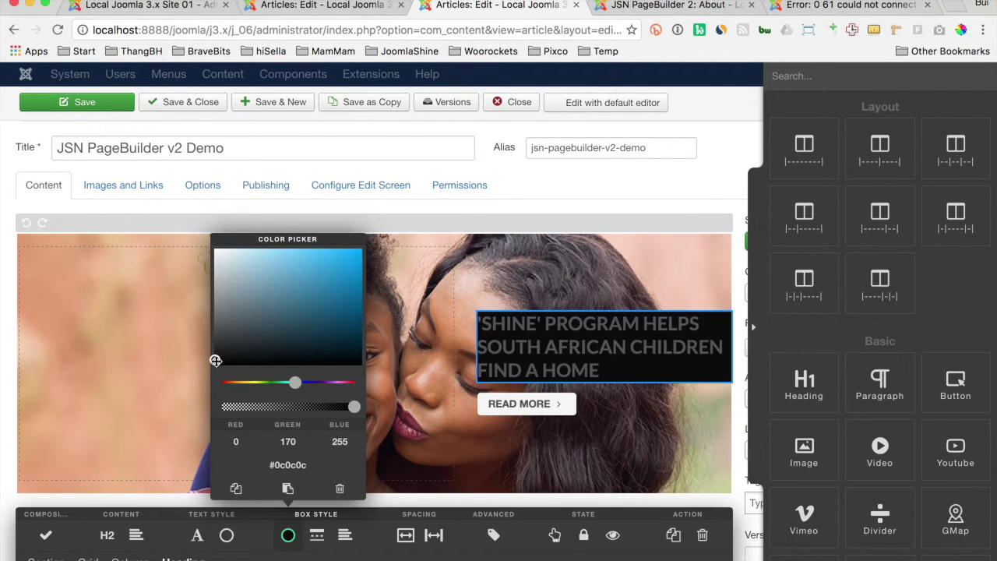
drag(216, 363, 216, 363)
click(305, 407)
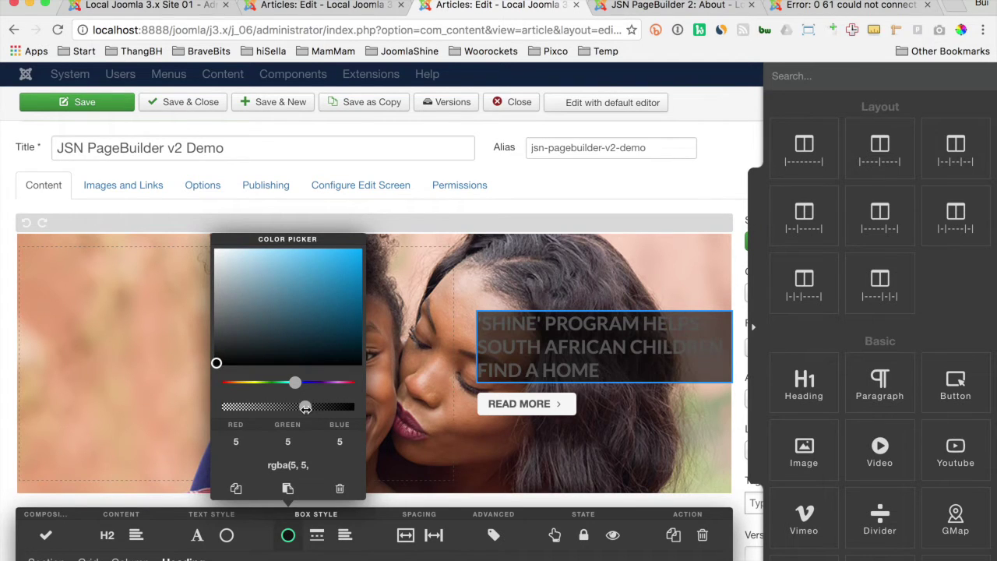
- Change the 'SHINE' heading's text colour to white and add padding inside its dark box
click(225, 535)
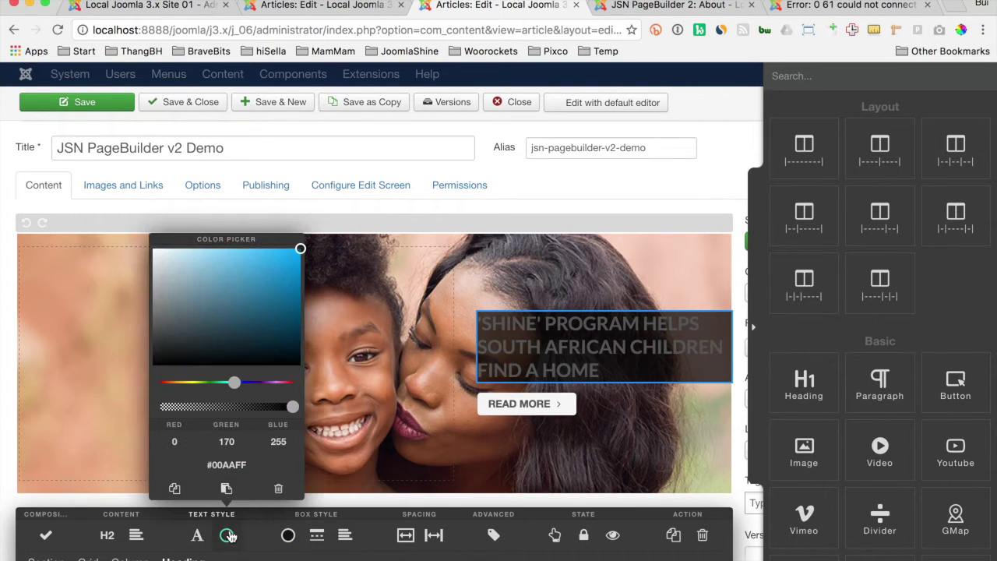
click(153, 250)
click(405, 535)
drag(407, 460, 415, 460)
click(316, 480)
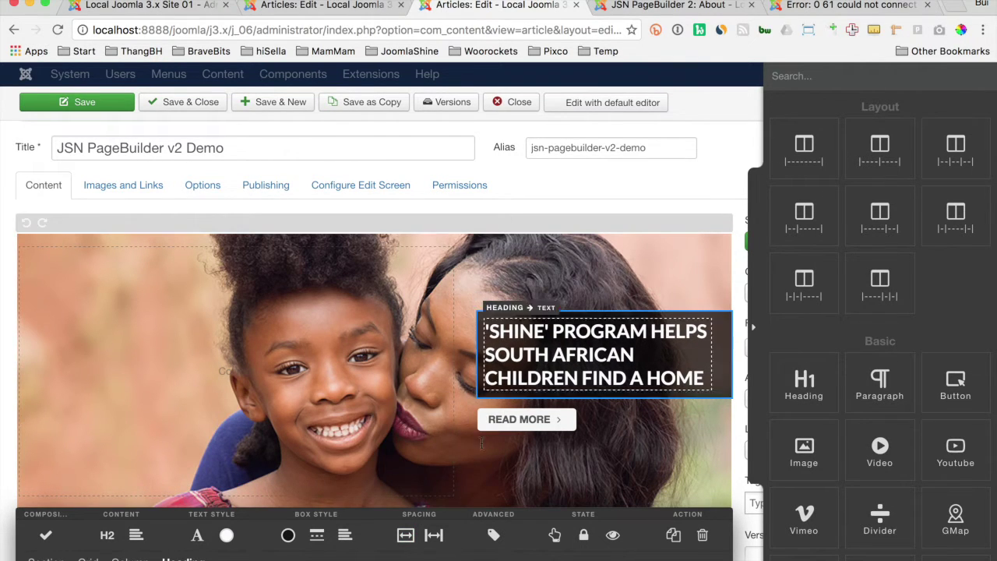
- Reduce the font weight of the 'SHINE' heading from bold to a lighter weight
click(197, 537)
click(197, 538)
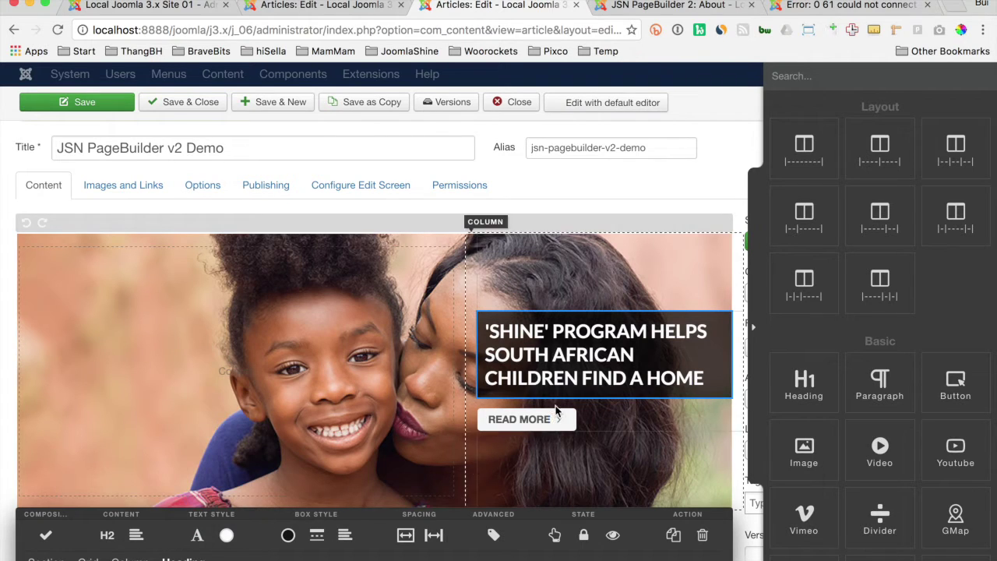
double_click(597, 347)
click(691, 353)
click(722, 345)
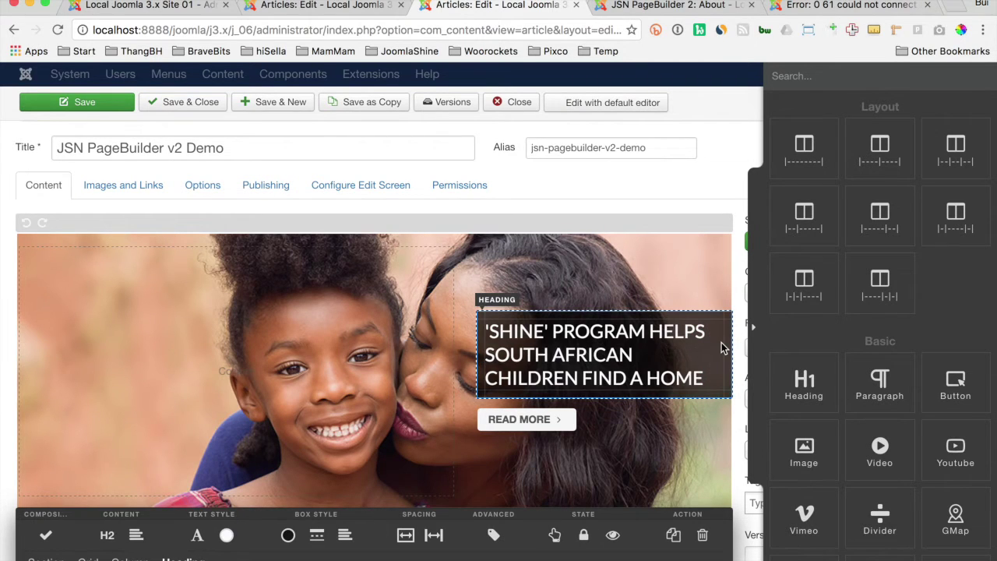
- Square off the READ MORE button by setting its border corner radii to 0
click(571, 418)
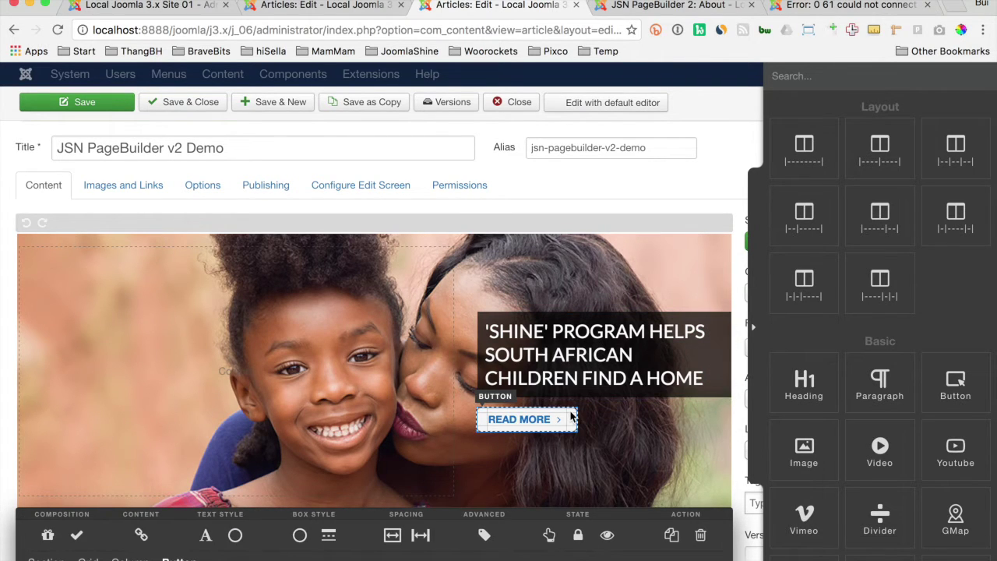
click(299, 535)
click(328, 535)
click(279, 451)
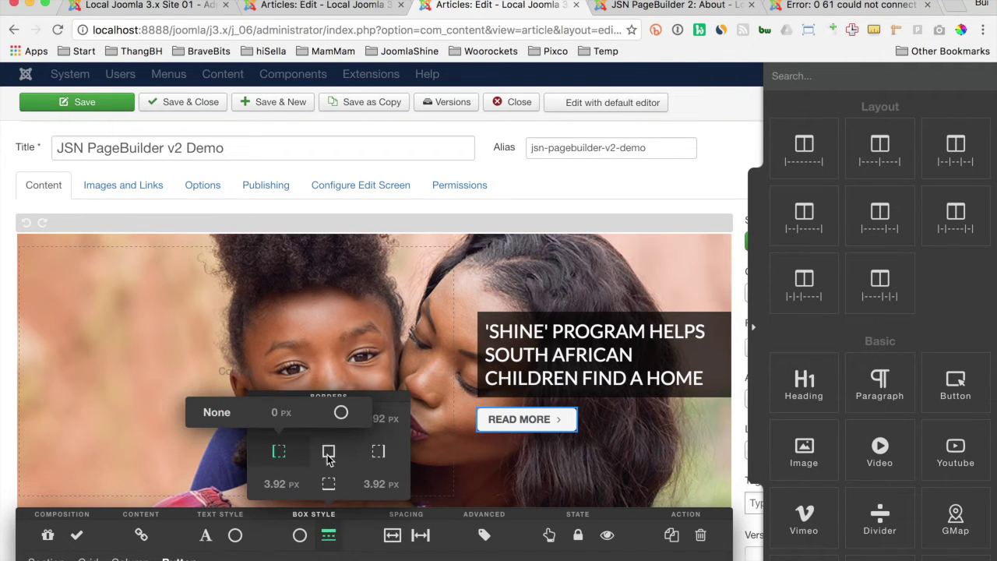
click(327, 484)
click(274, 485)
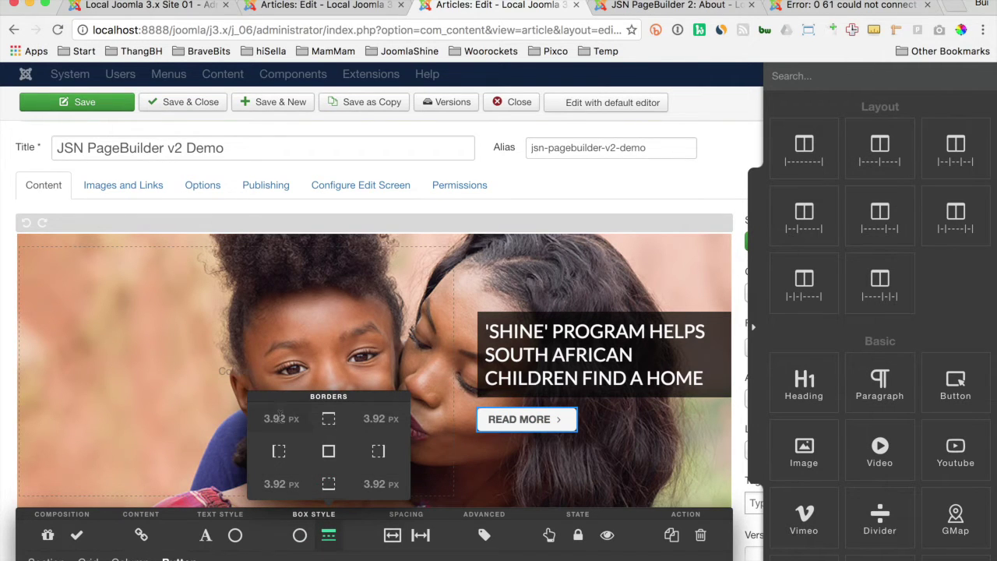
text(0)
key(Tab)
text(0)
key(Return)
- Set the READ MORE button's background colour to #FFE00F, fetching the colour code from the other application window
click(298, 538)
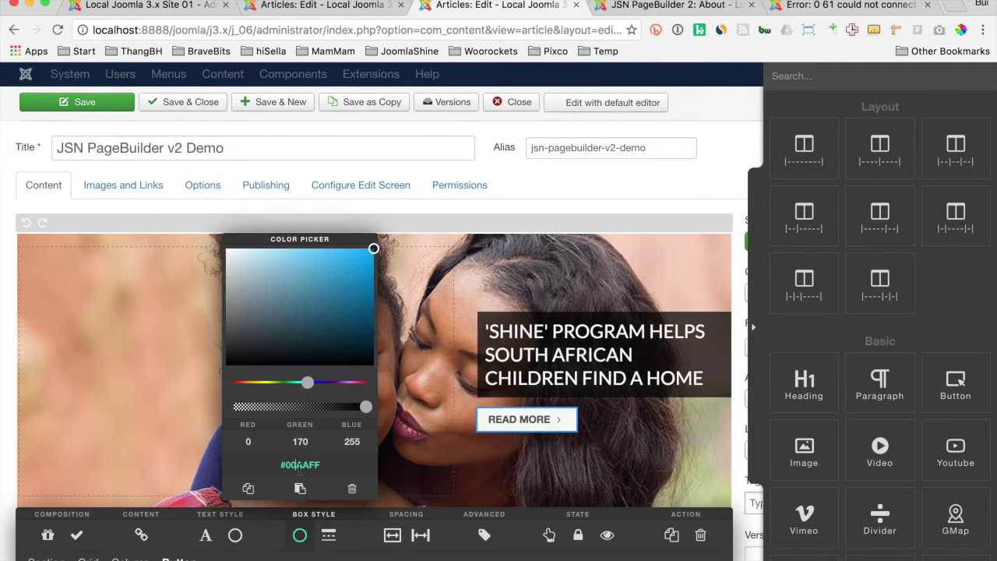
key(super+Tab)
key(super+Tab)
key(super+grave)
click(323, 412)
key(super+grave)
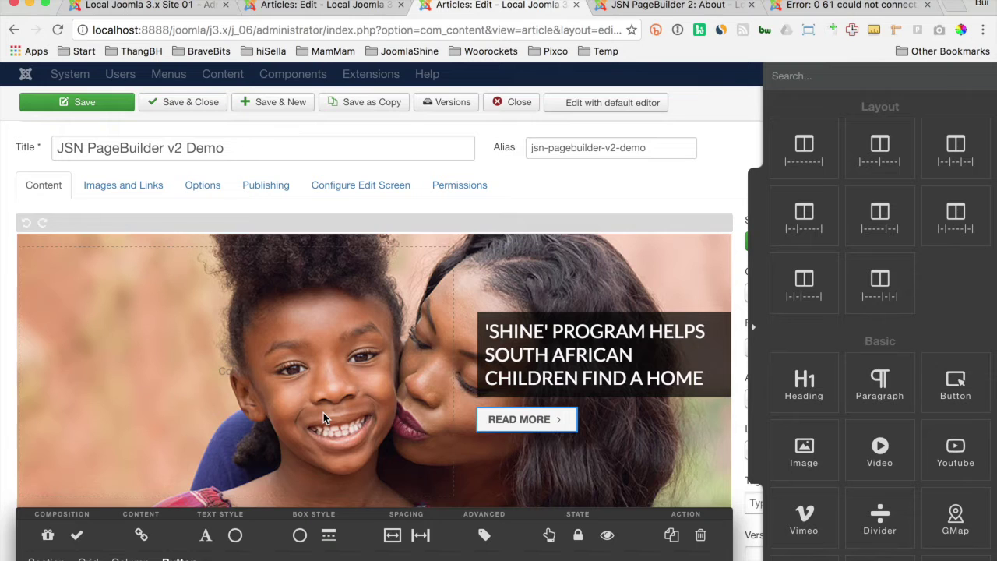
click(300, 535)
click(300, 465)
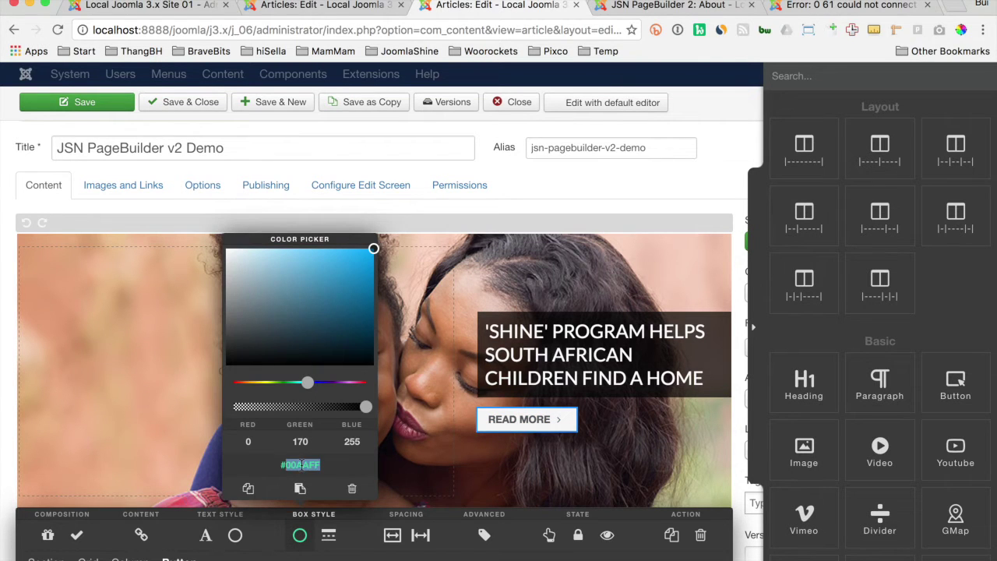
text(#FFE00F)
- Set the READ MORE button's left padding to 10 px and its right padding to 2 px
click(392, 535)
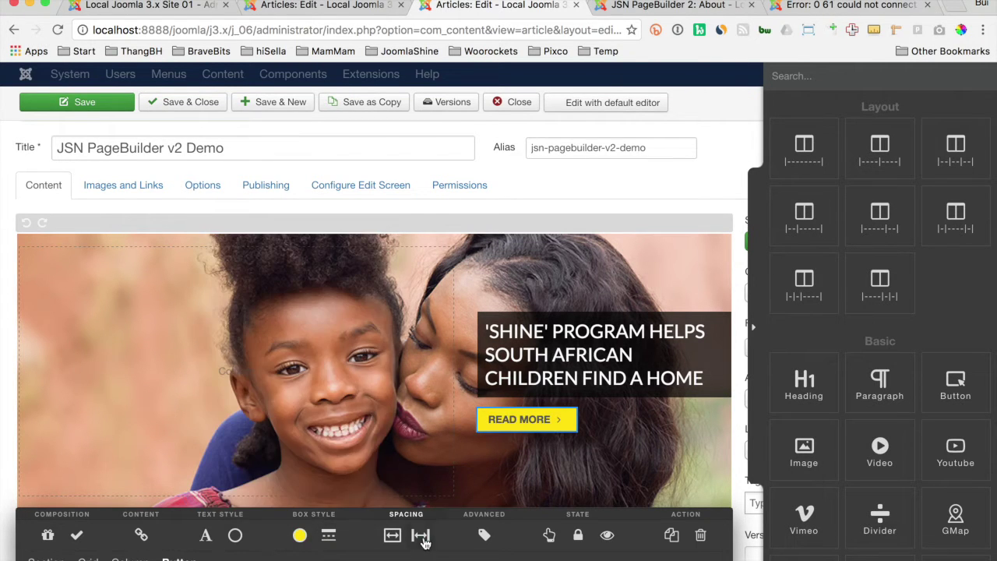
click(346, 459)
text(10)
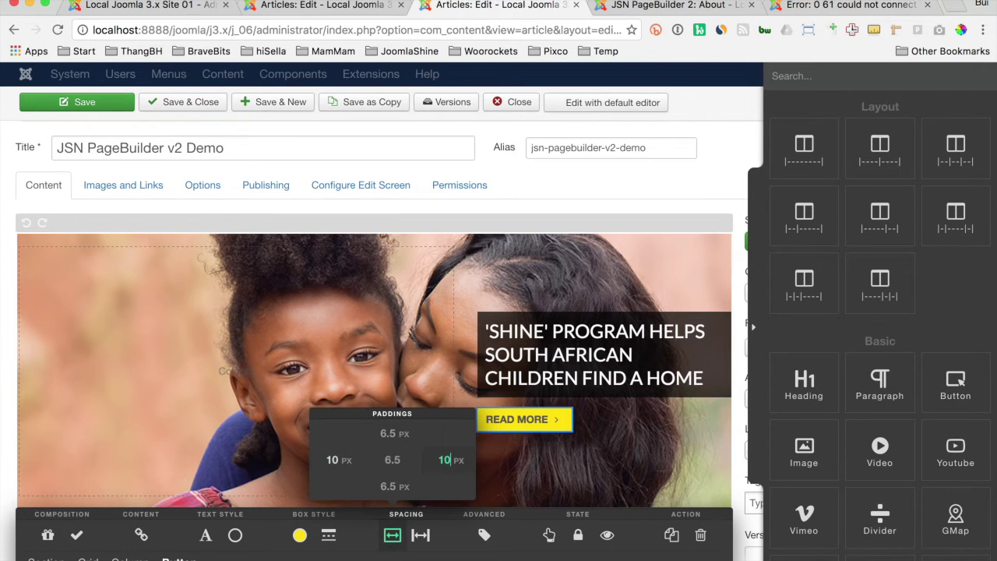
key(BackSpace)
key(BackSpace)
text(8)
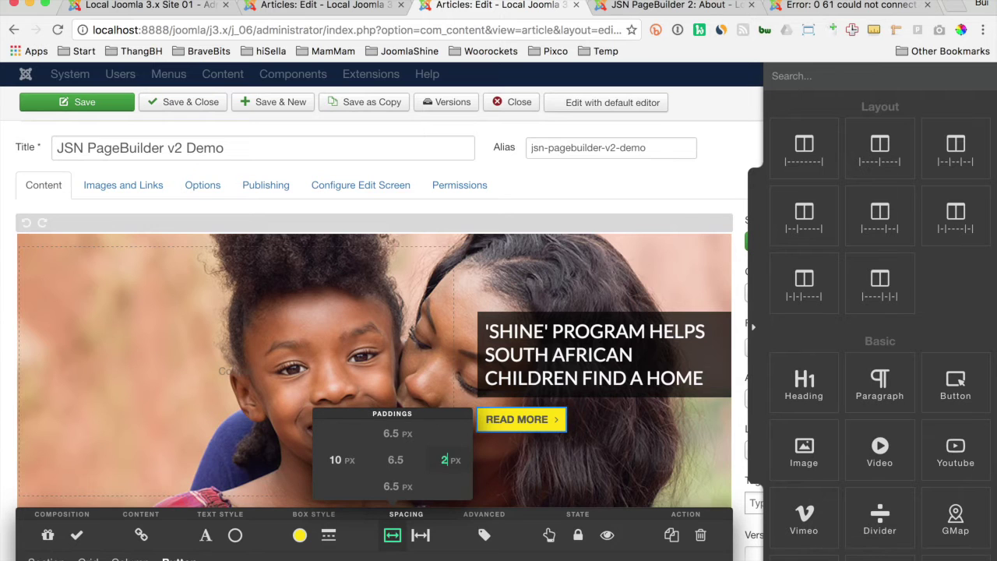
click(534, 475)
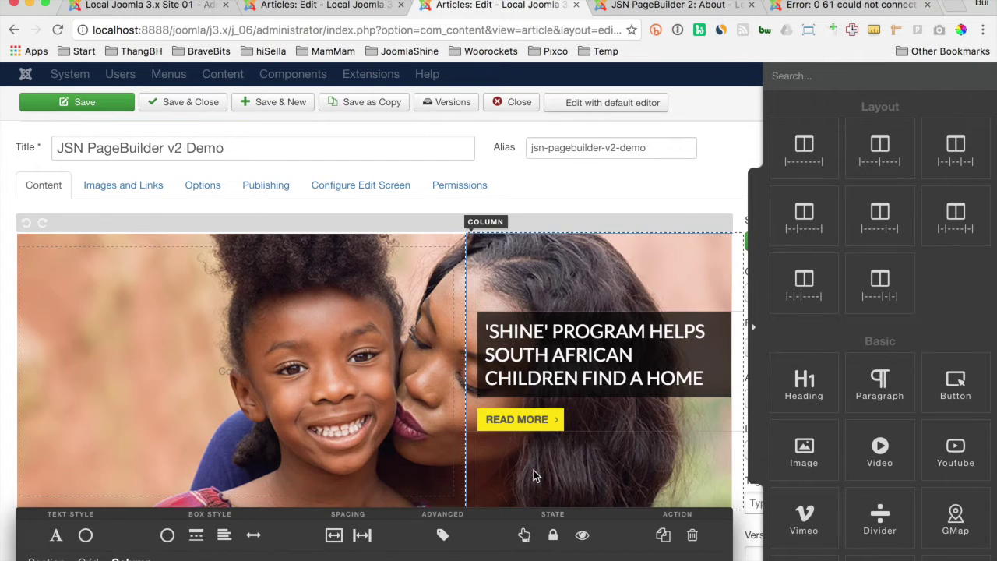
- Set the top and bottom padding of the column with the "We believe in a world" heading to 50 px
scroll(534, 475, down, 5)
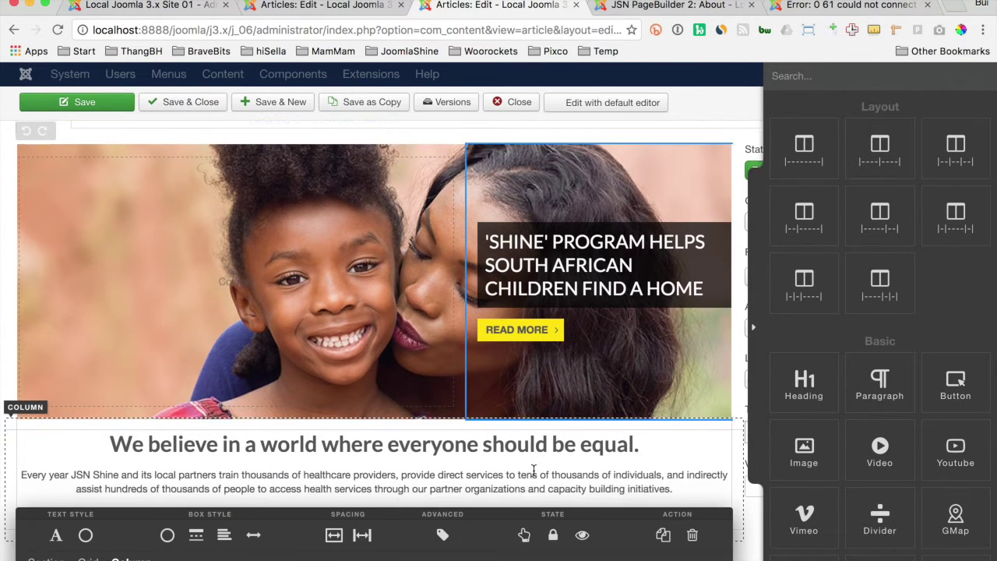
scroll(534, 470, down, 2)
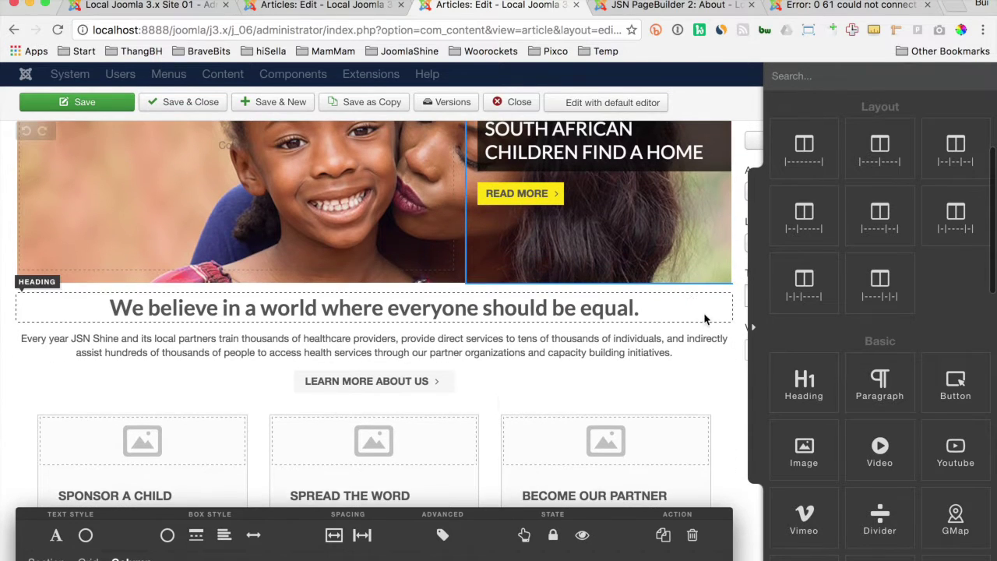
click(686, 294)
click(334, 537)
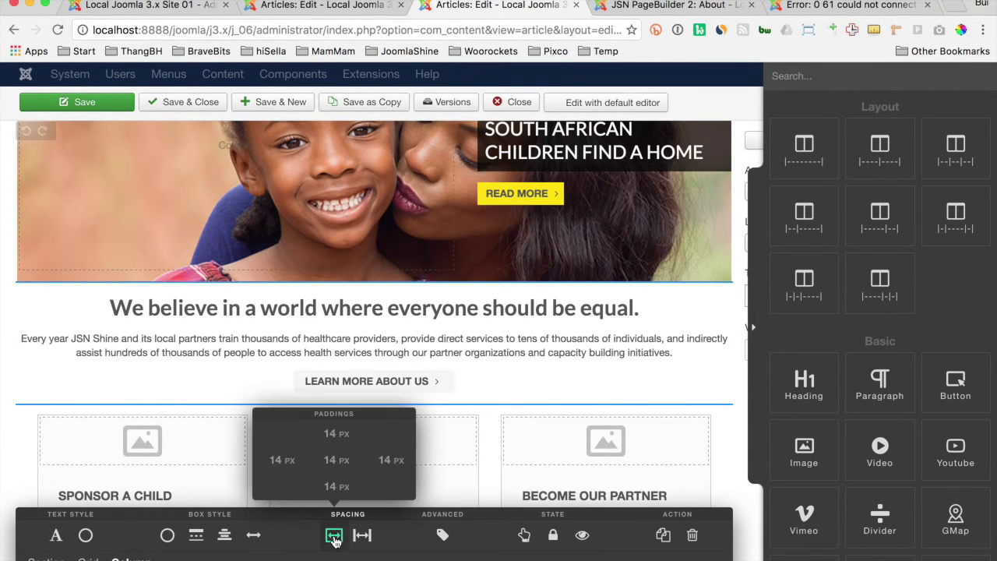
drag(331, 432, 331, 404)
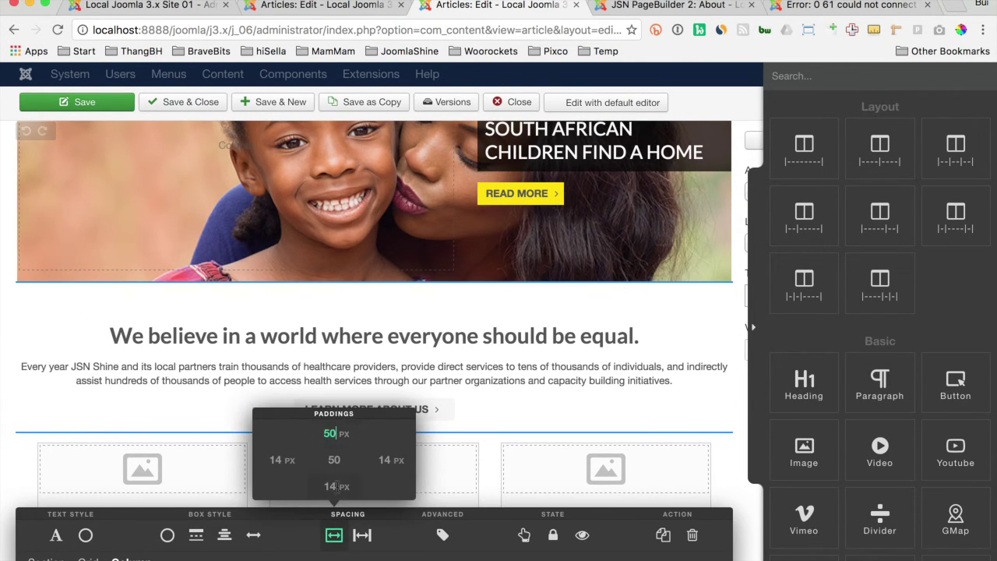
drag(337, 489, 337, 516)
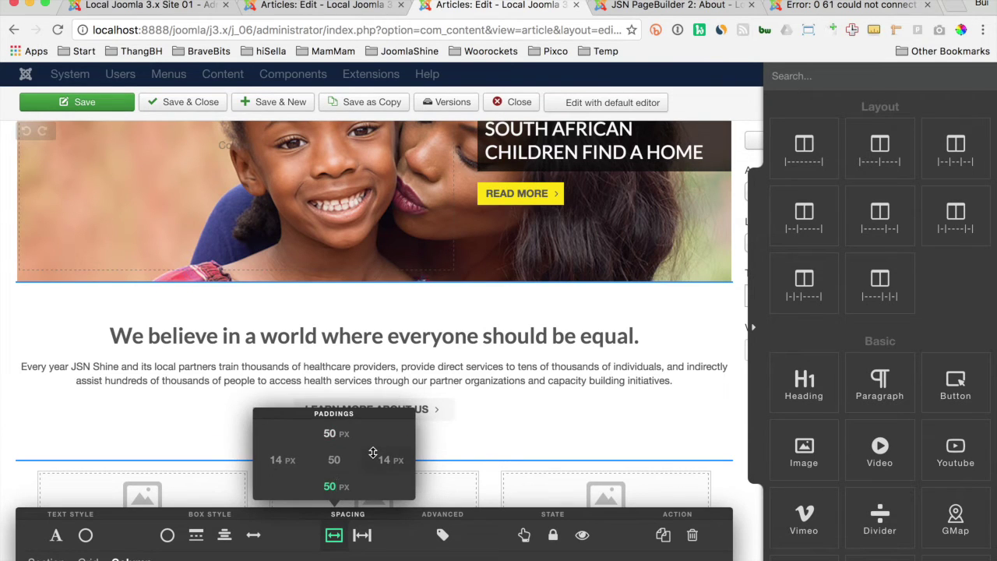
- Set the bottom margin of the "We believe in a world where everyone should be equal." heading to 20 px
click(671, 337)
click(433, 535)
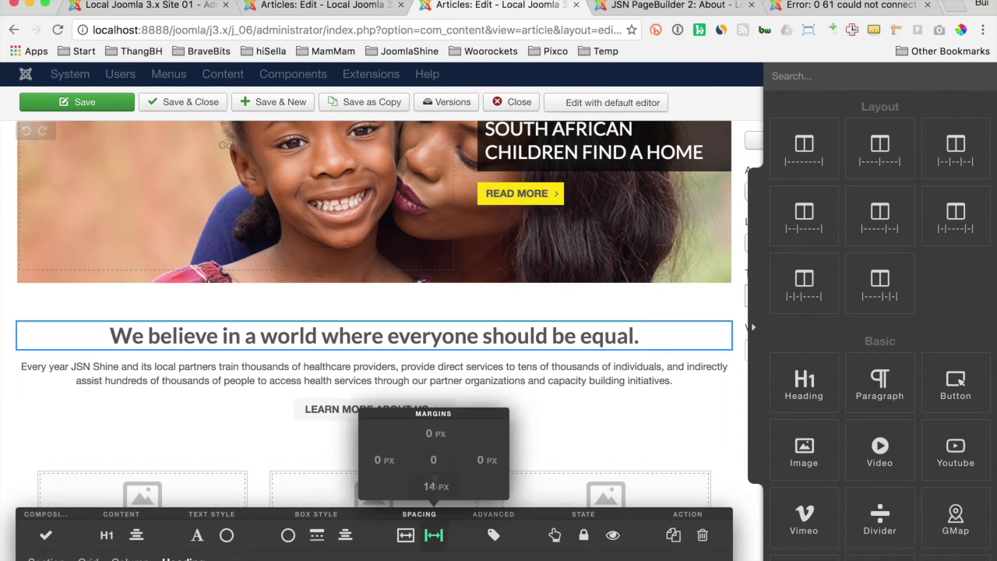
double_click(436, 489)
text(20)
key(Return)
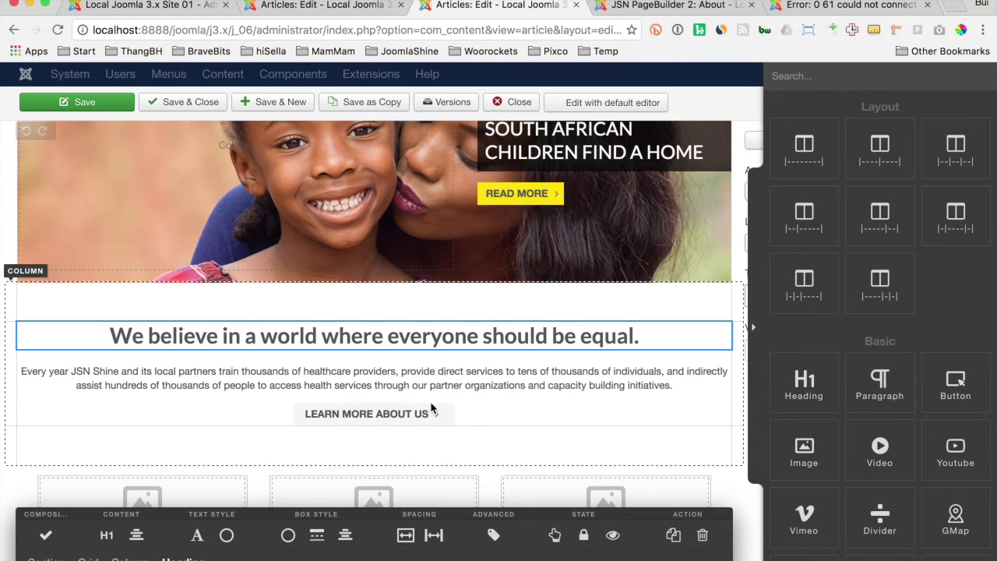
- Insert img1.png in the SPONSOR A CHILD card, img2.png in SPREAD THE WORD and img3.png in BECOME OUR PARTNER
click(518, 406)
scroll(518, 407, down, 1)
scroll(516, 406, down, 5)
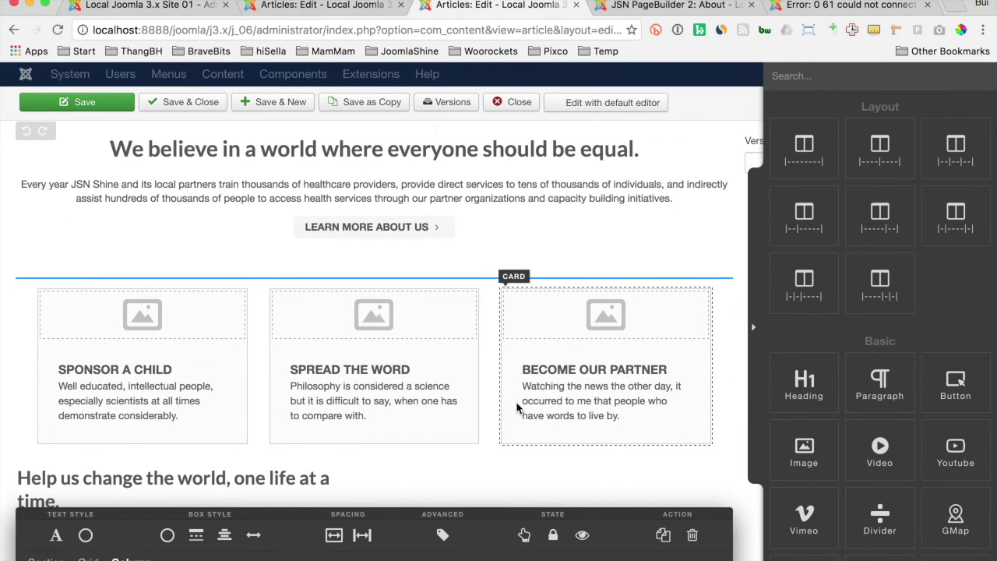
scroll(516, 407, down, 1)
double_click(156, 285)
click(528, 234)
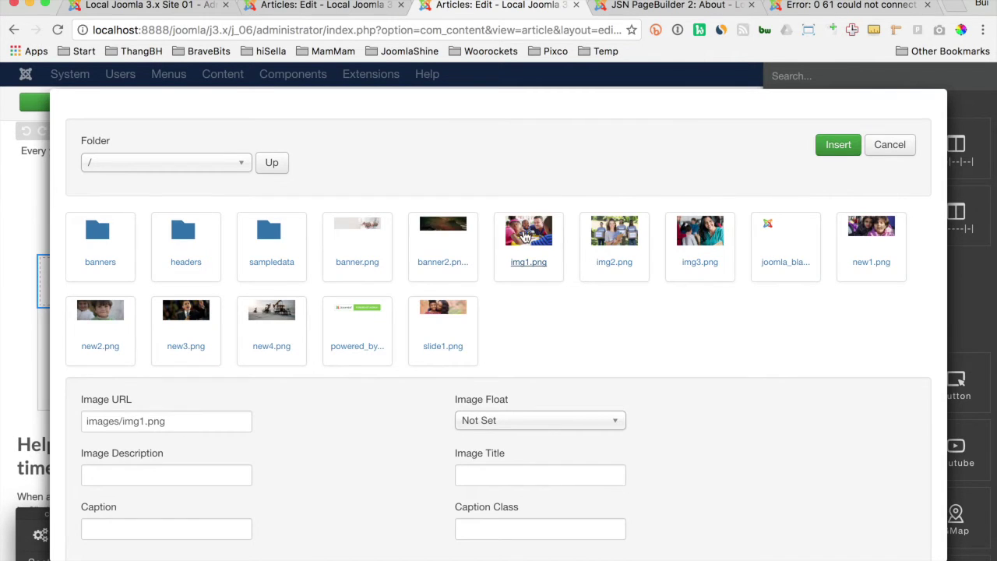
click(833, 148)
double_click(381, 282)
click(615, 234)
click(837, 147)
double_click(601, 280)
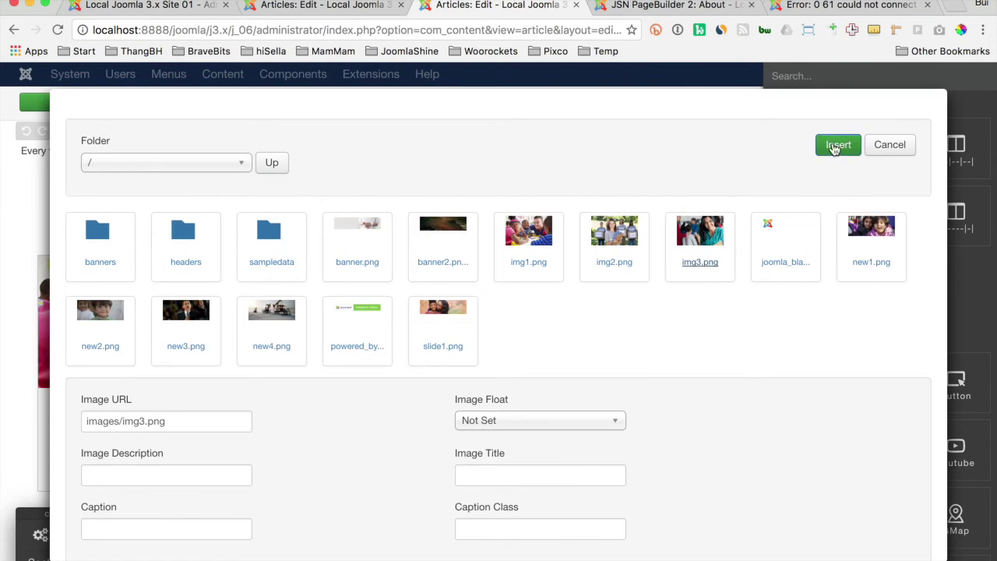
click(829, 153)
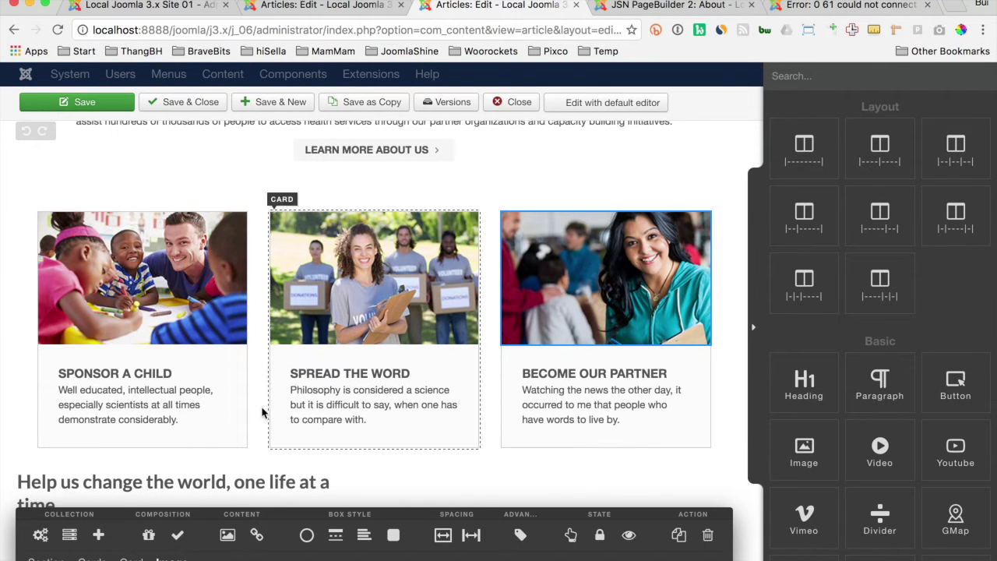
- Centre-align the content of the three cards
click(218, 363)
click(376, 534)
click(351, 484)
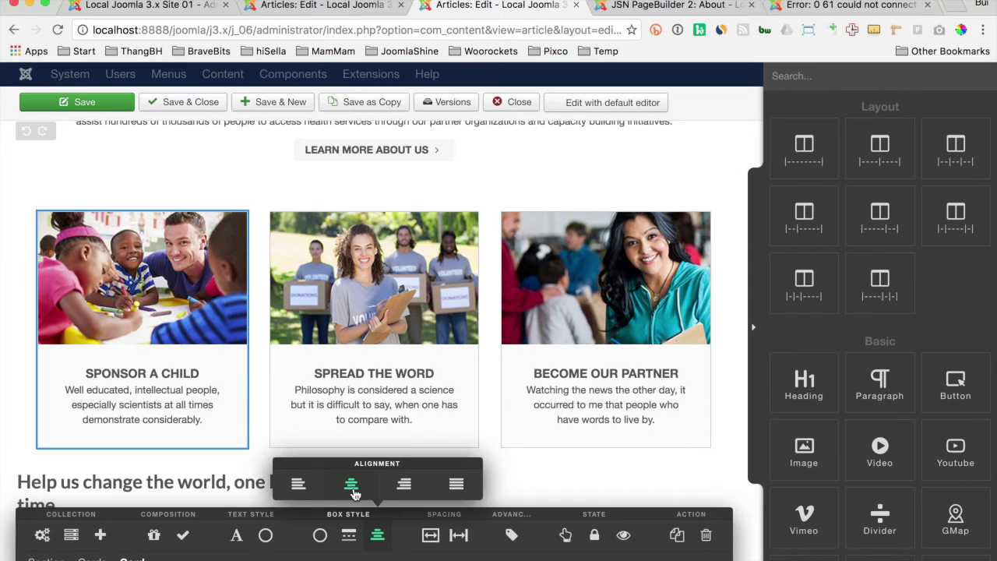
- Set the bottom margin of the card titles to 10 px, starting from the SPONSOR A CHILD title
click(141, 373)
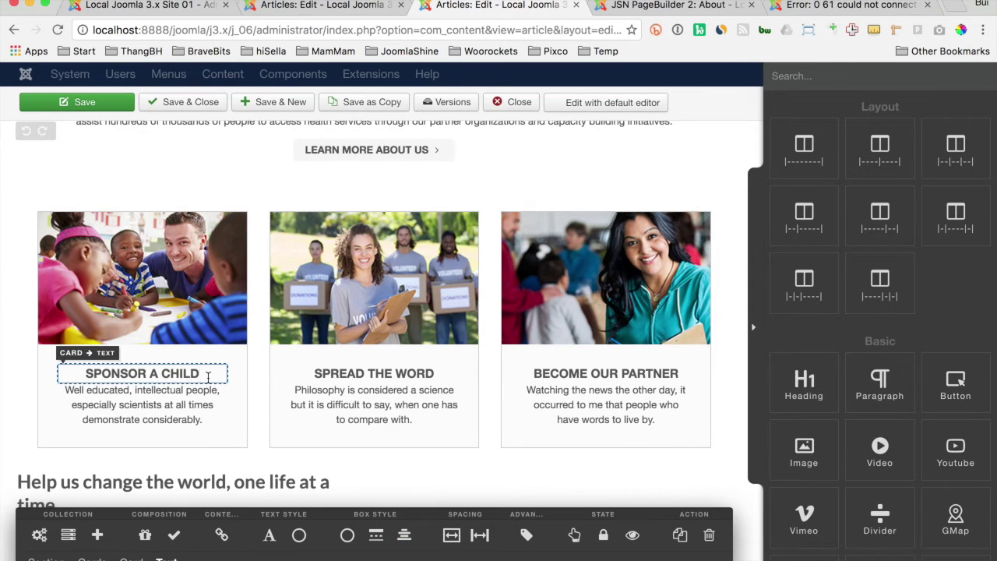
click(452, 534)
click(480, 533)
text(10)
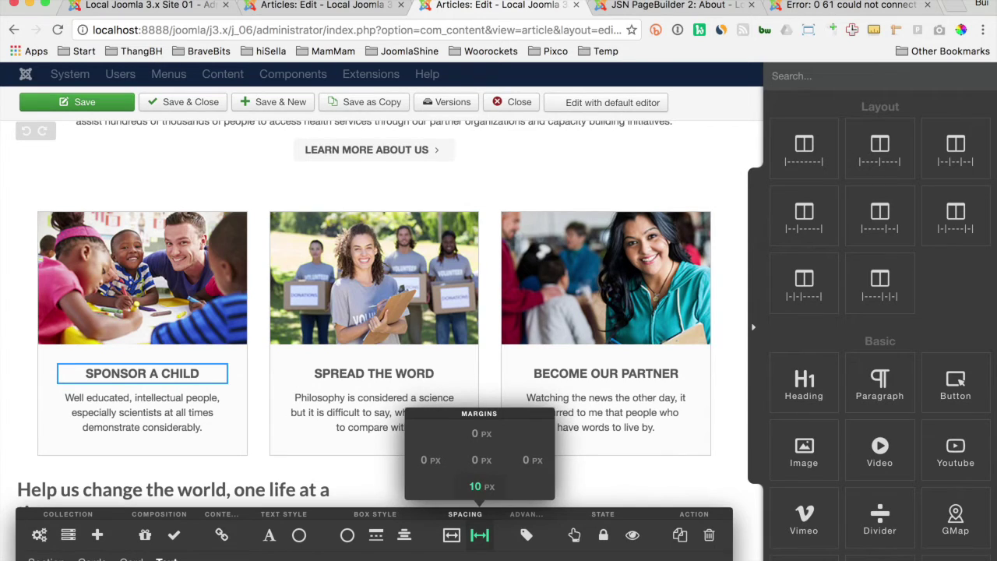
click(396, 478)
click(396, 478)
- Set the bottom margin of the whole cards element to 50 px
scroll(396, 479, down, 1)
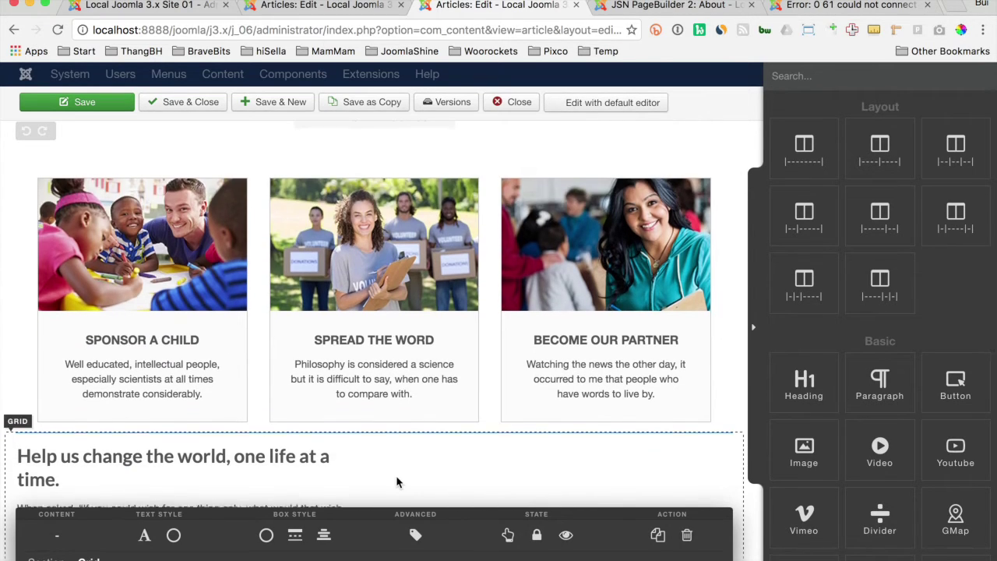
click(494, 408)
click(417, 534)
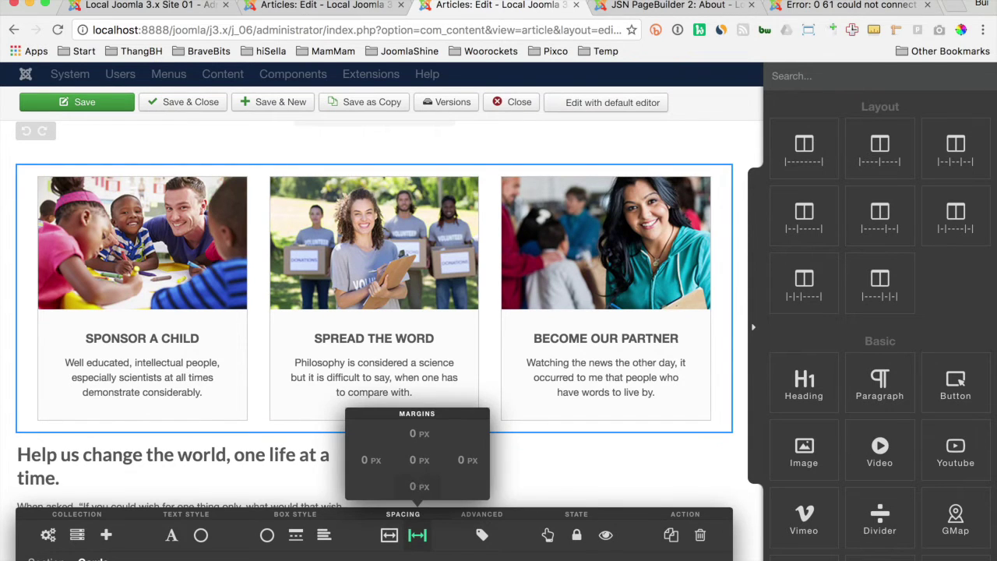
click(418, 486)
text(50)
click(545, 480)
click(545, 481)
- Set banner.png as the background image of the section with the "Help us change the world, one life at a time." heading
scroll(545, 480, up, 1)
scroll(545, 481, down, 2)
scroll(545, 481, down, 2)
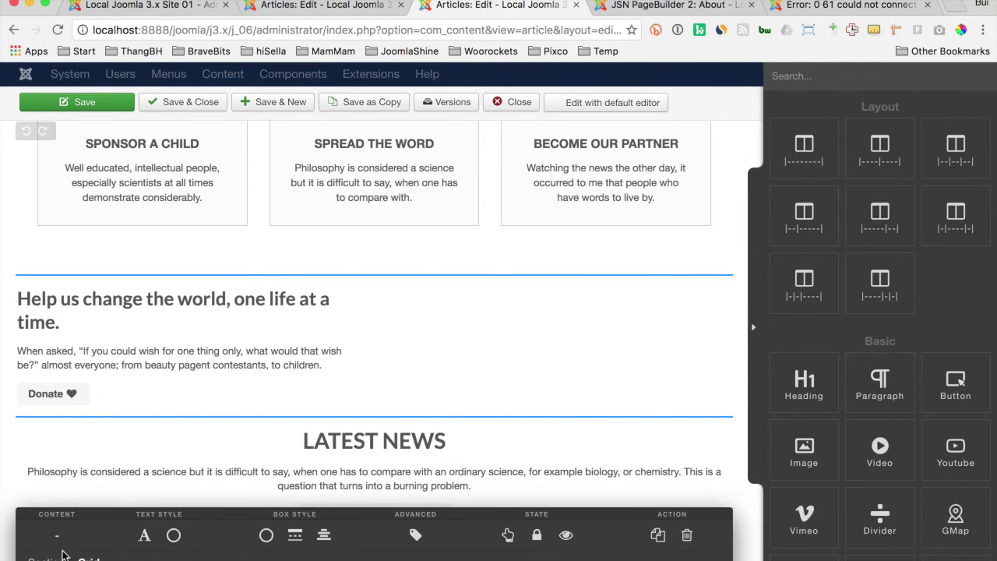
click(68, 554)
click(114, 534)
click(236, 484)
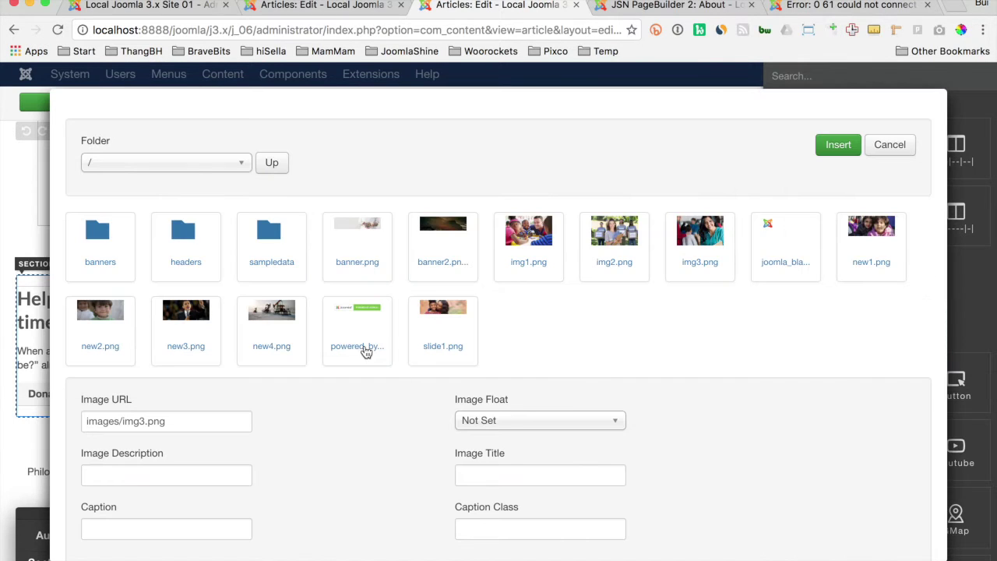
click(364, 229)
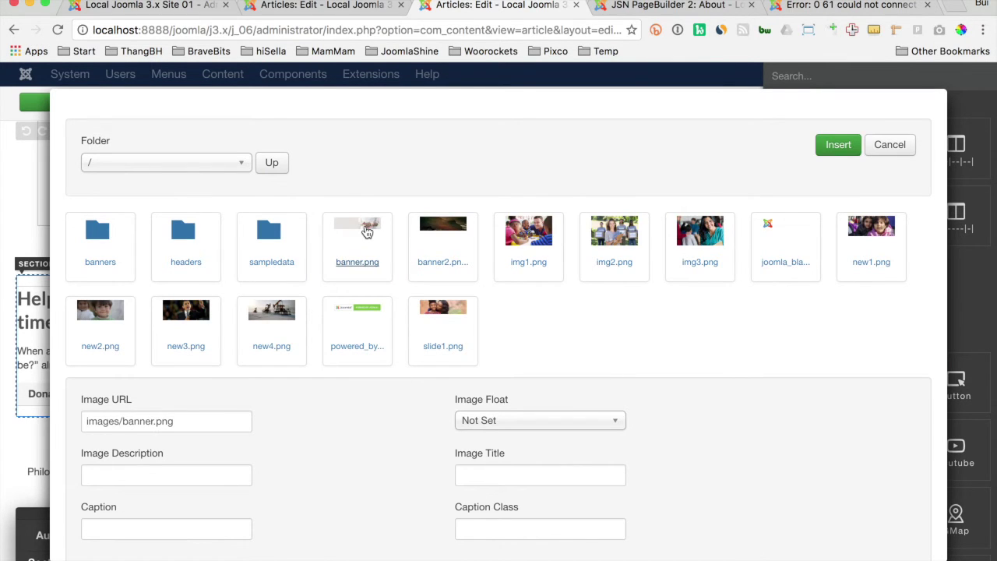
click(841, 145)
click(577, 329)
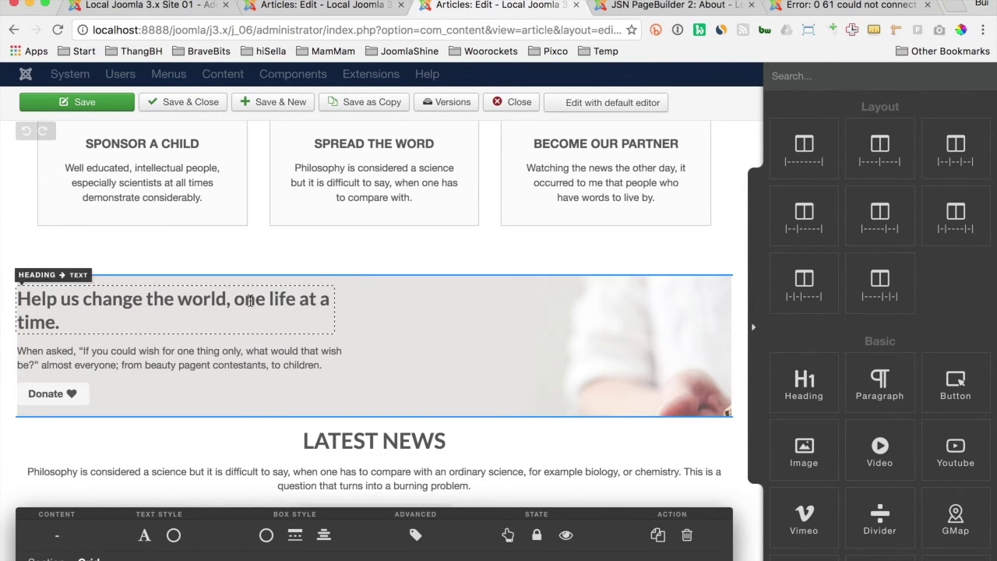
- Set the top and bottom margins of the column with the "Help us change the world" heading to 100 px
click(364, 349)
click(363, 537)
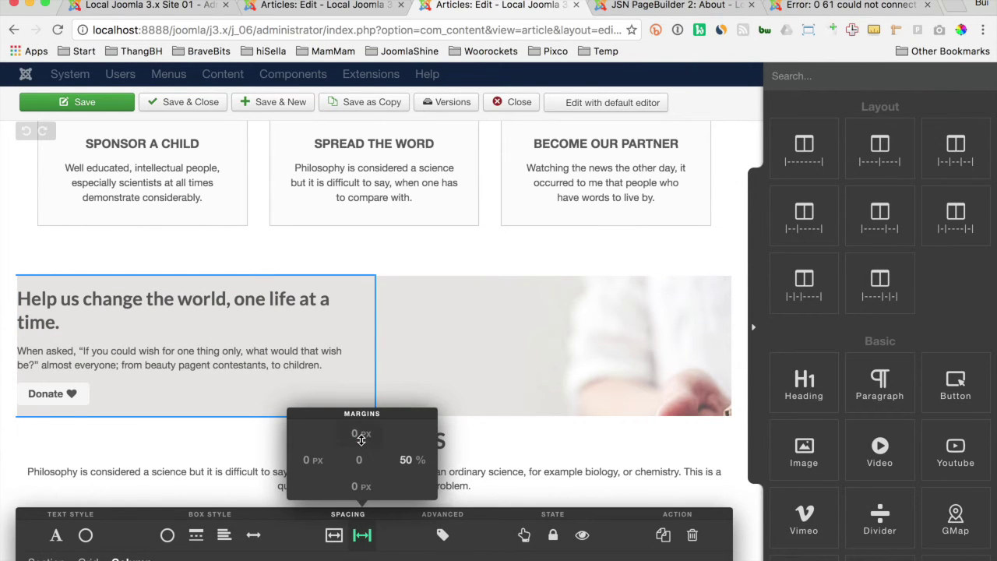
click(361, 434)
text(100)
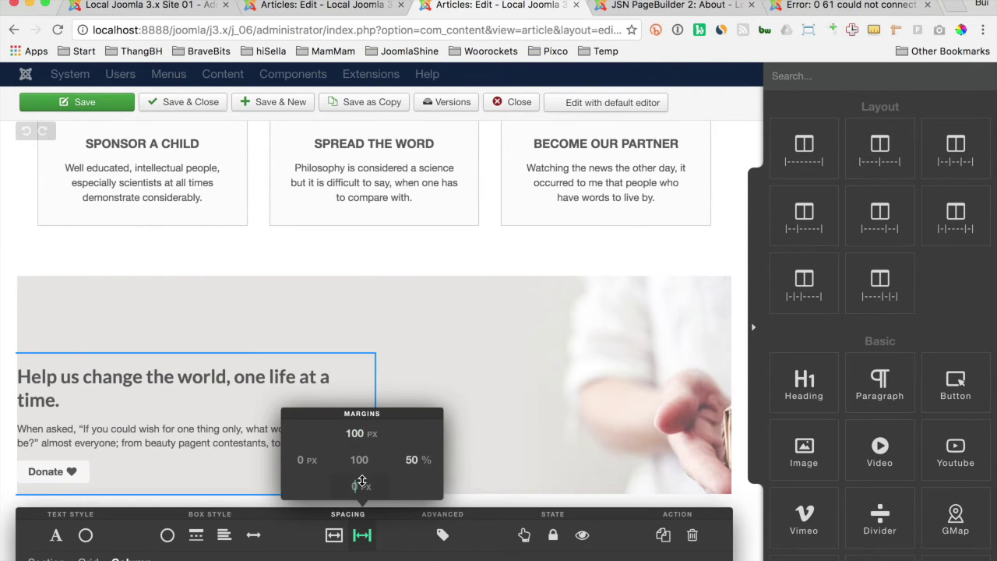
text(100)
- Set the left margin of the "Help us change the world" column to 20 px
scroll(428, 355, down, 2)
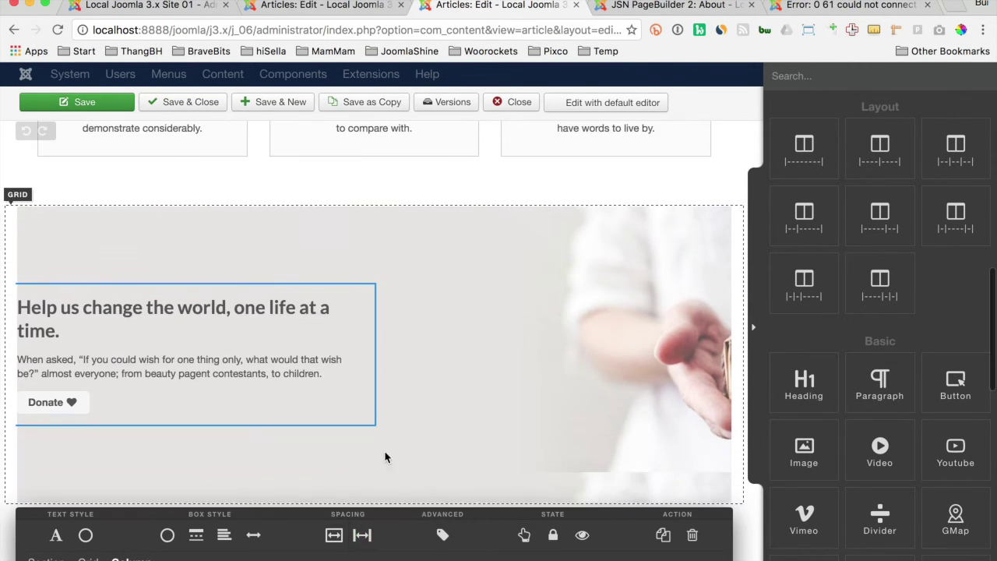
click(333, 536)
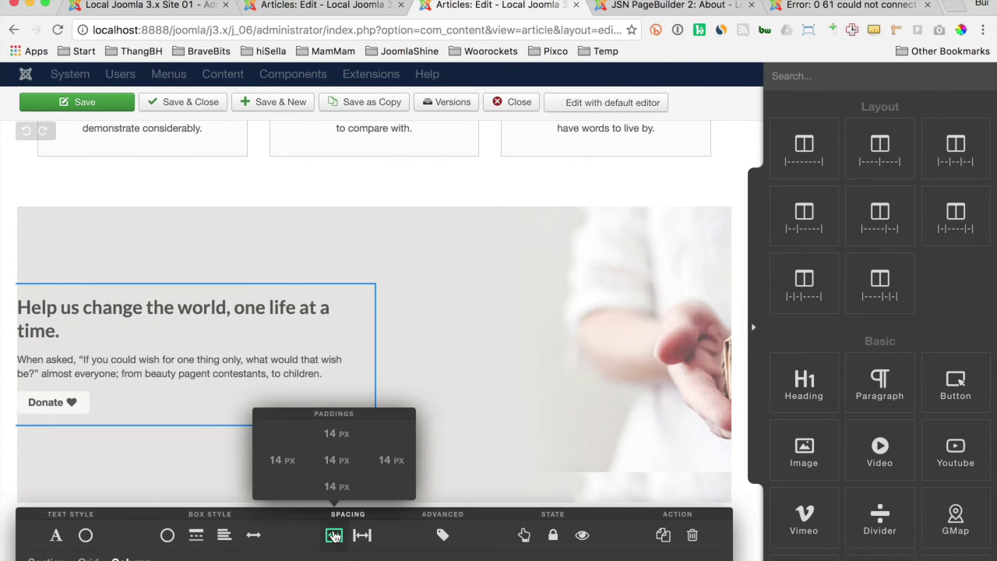
click(362, 534)
click(309, 460)
text(20)
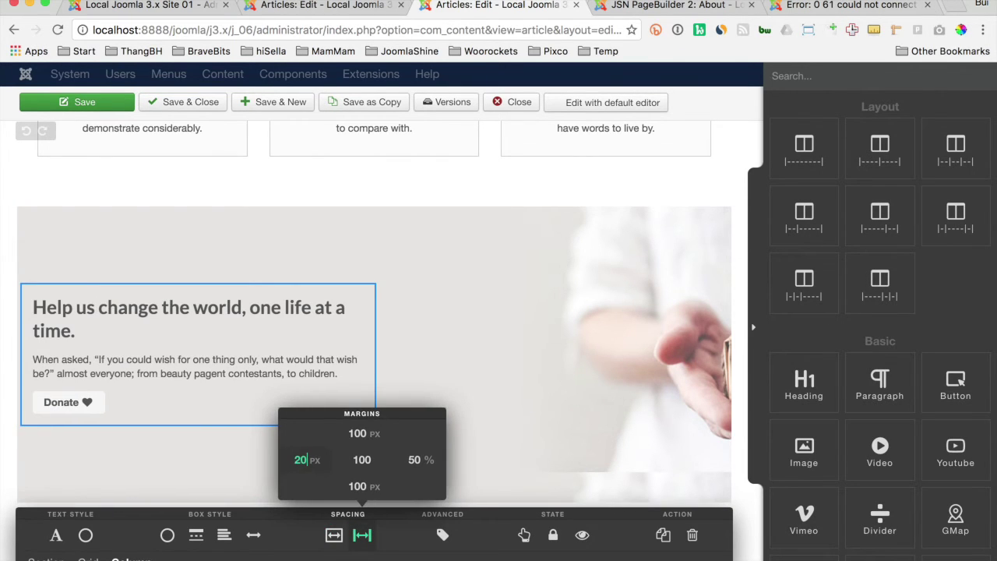